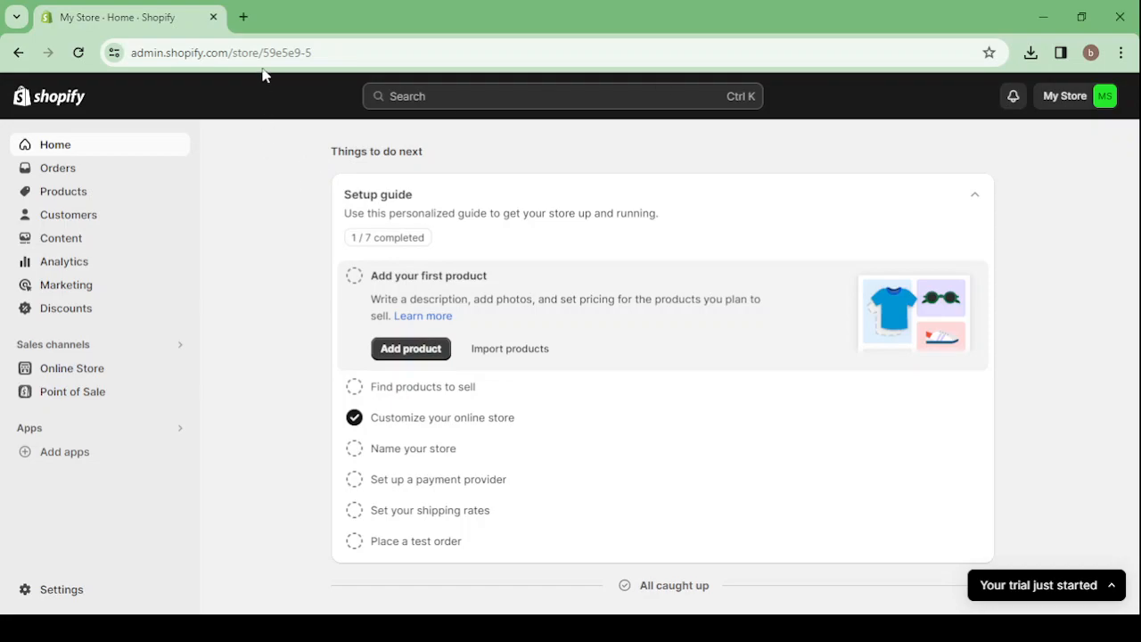
Search the web for "shopify" in a new tab, view Shopify's sponsored free-trial page, and close it.
click(243, 17)
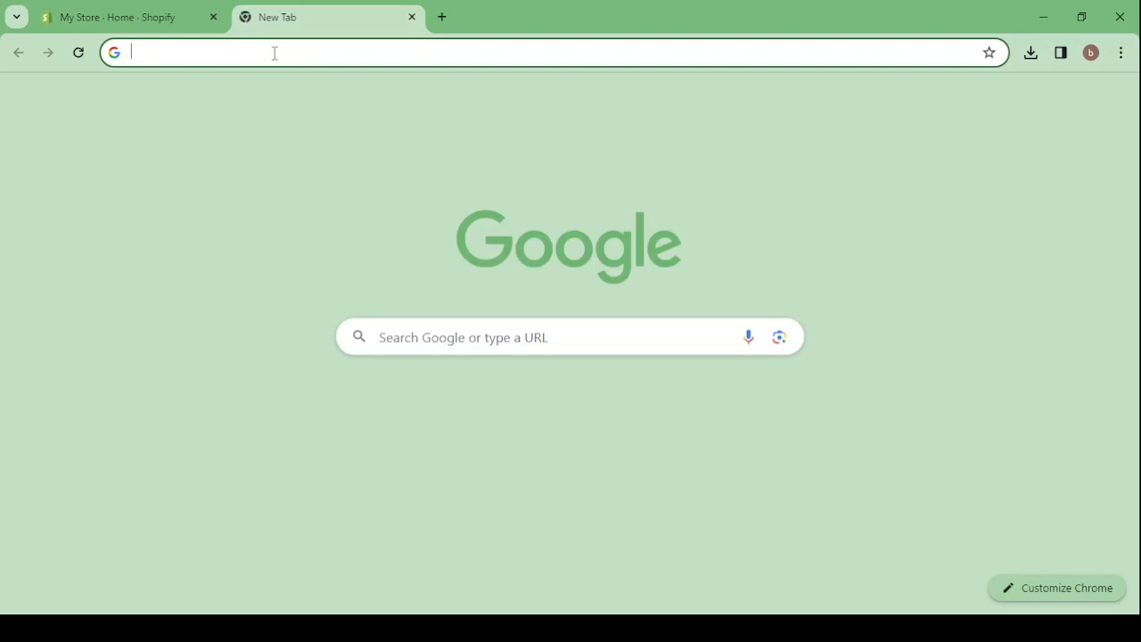
text(shopif)
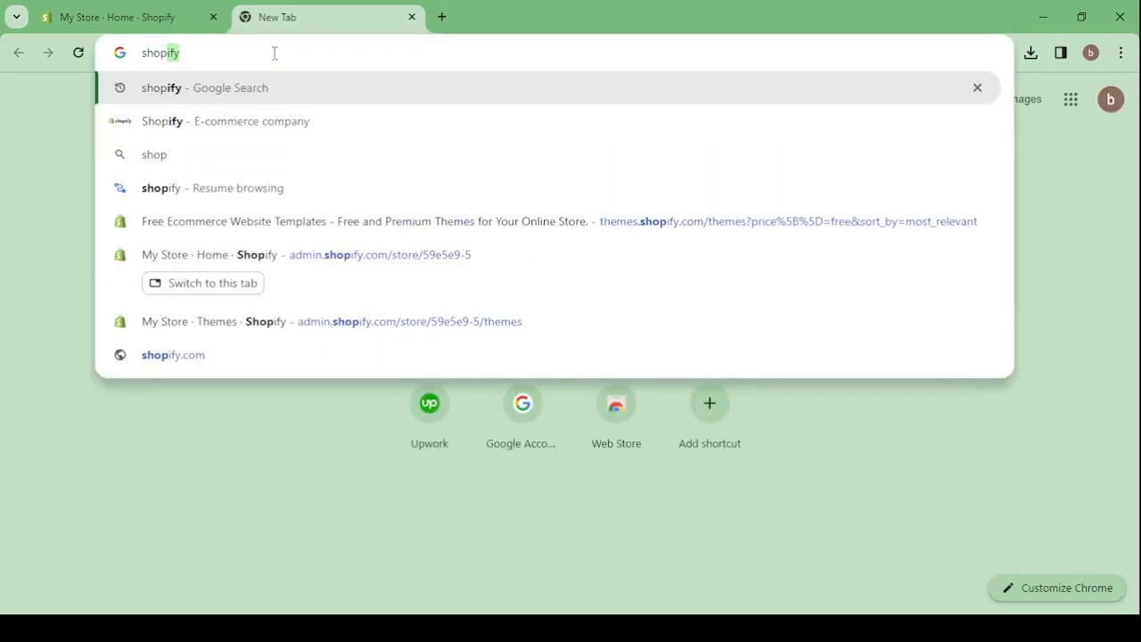
text(y)
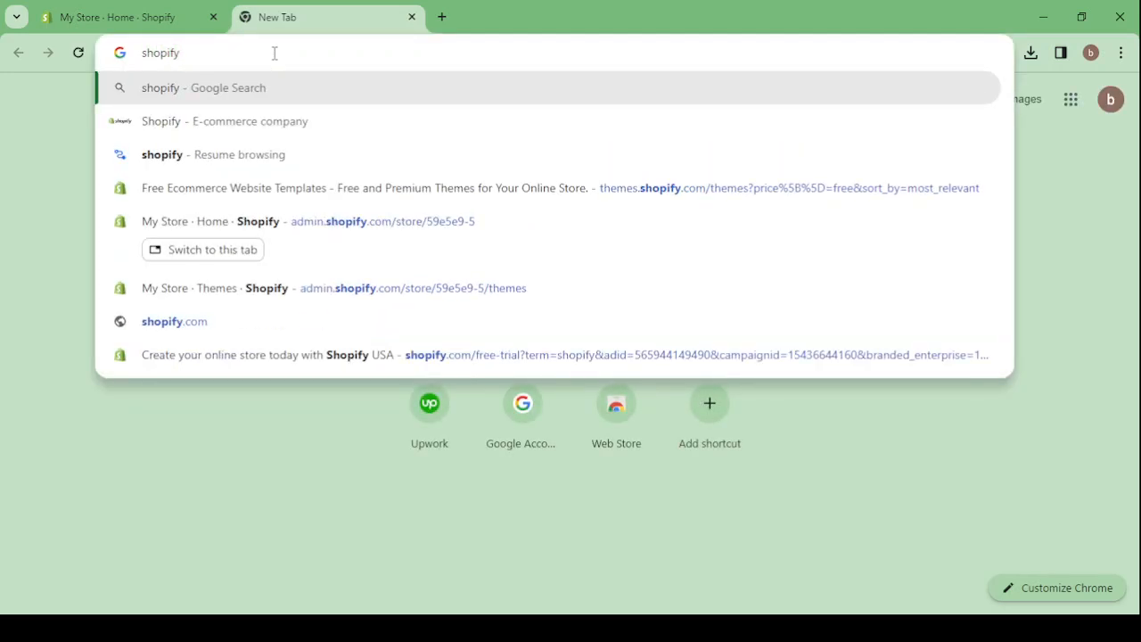
click(301, 123)
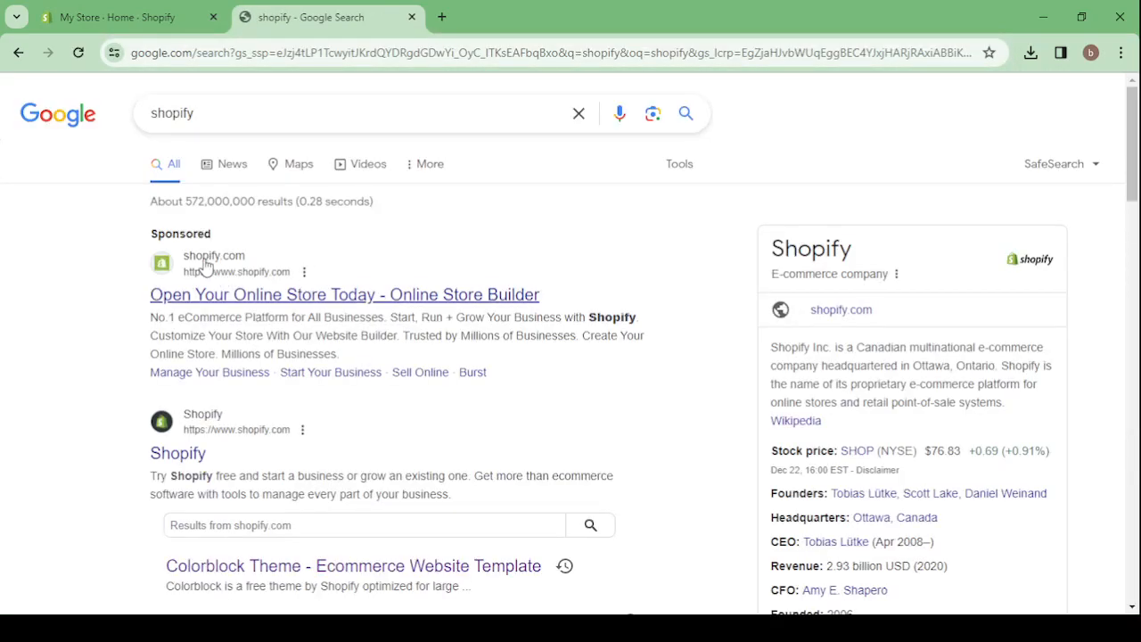
click(253, 304)
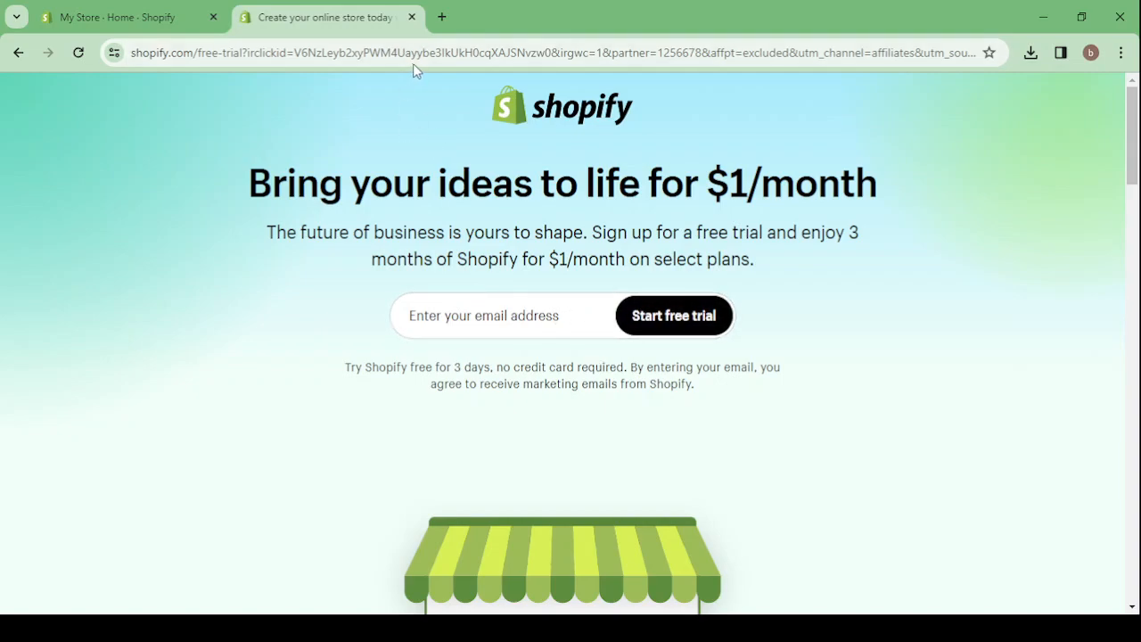
click(412, 17)
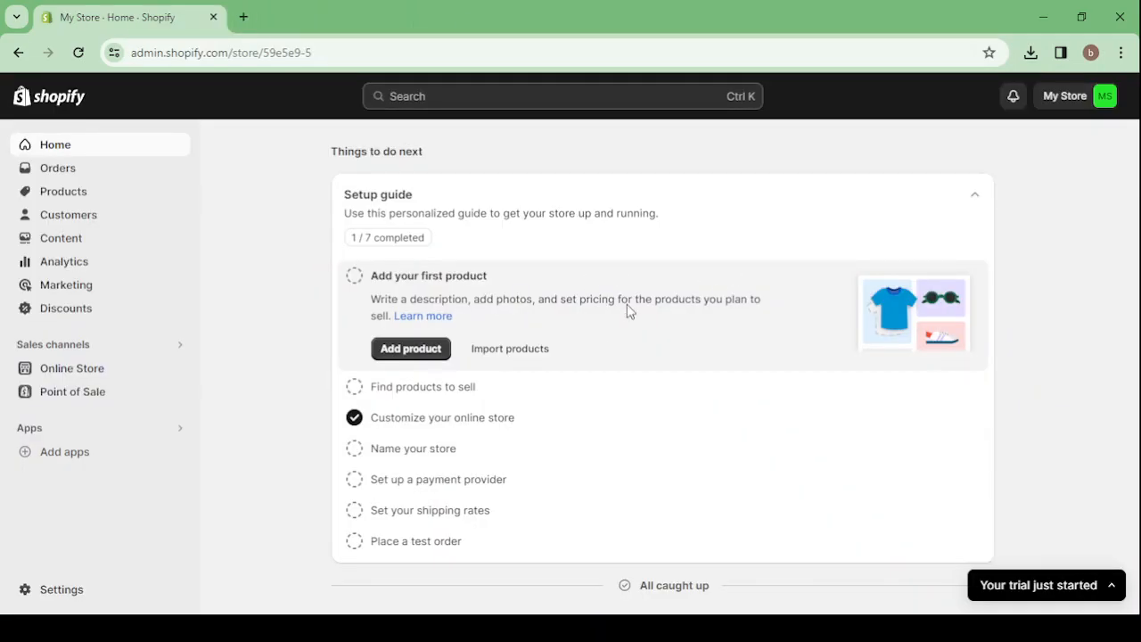
Collapse the setup guide on the store's home page and open the Online Store's themes page.
click(974, 198)
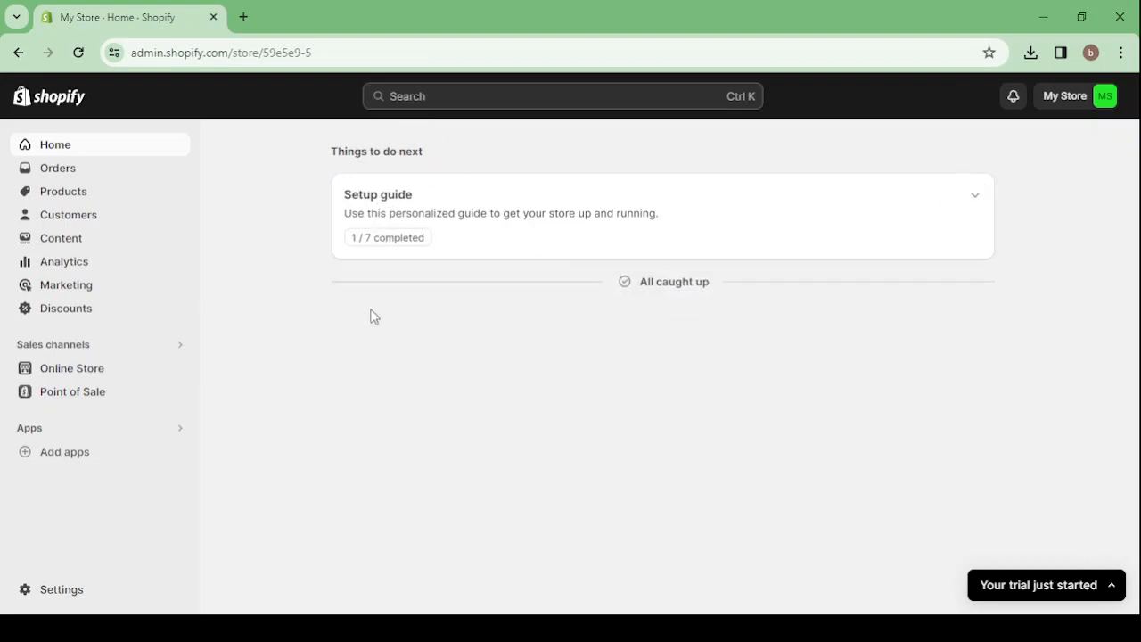
click(130, 371)
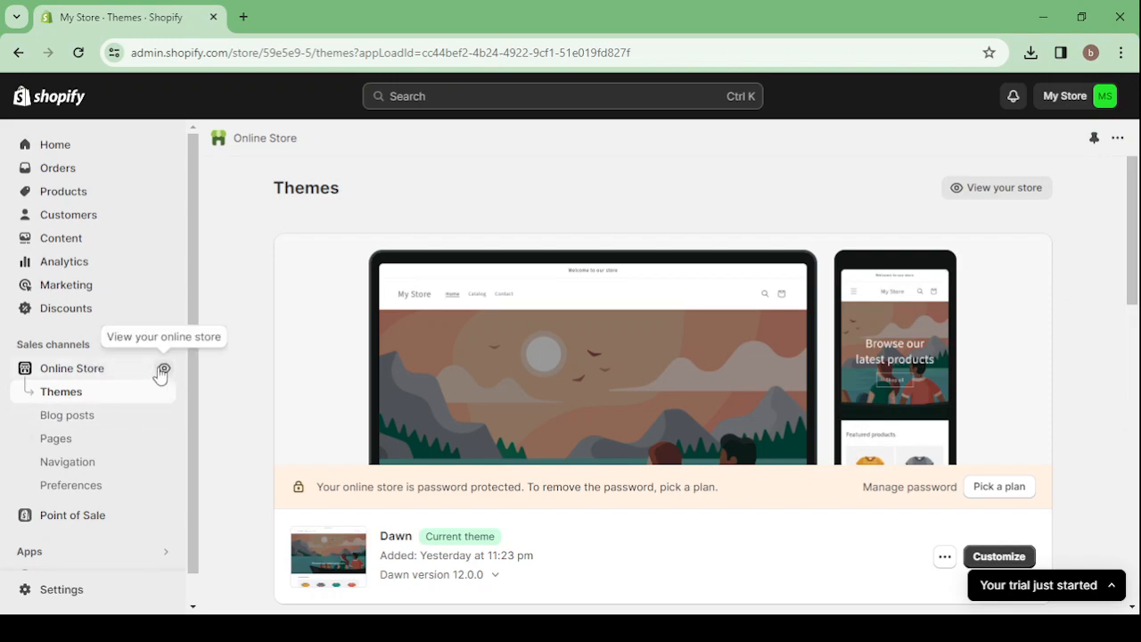
View the live storefront from the header to the featured products, and return to the themes page.
click(993, 198)
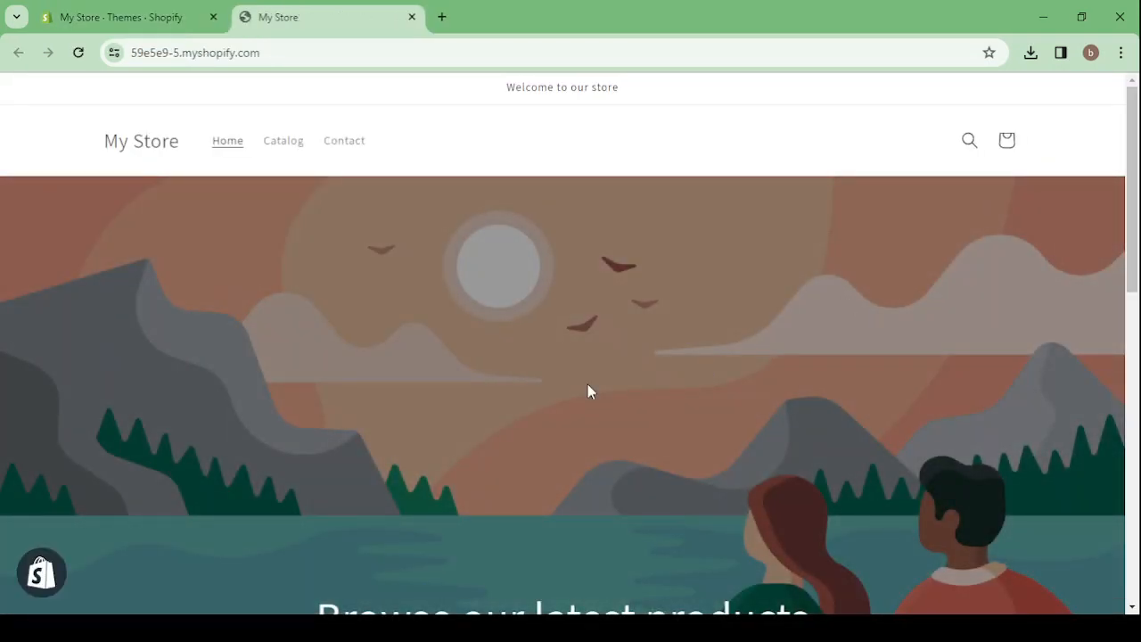
scroll(565, 326, down, 6)
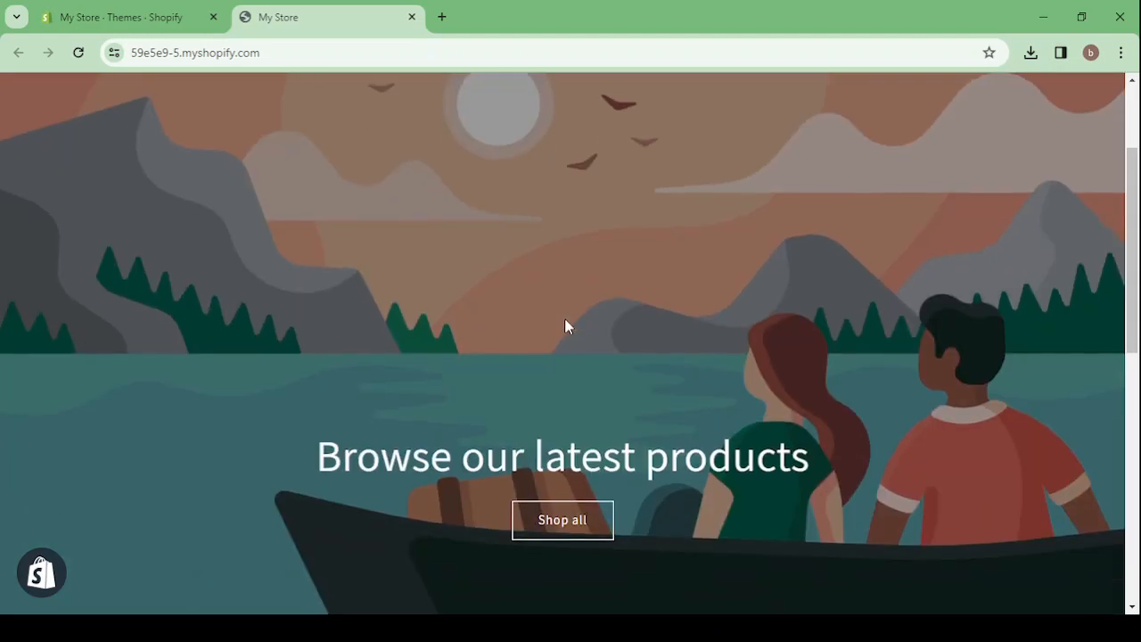
scroll(565, 326, down, 5)
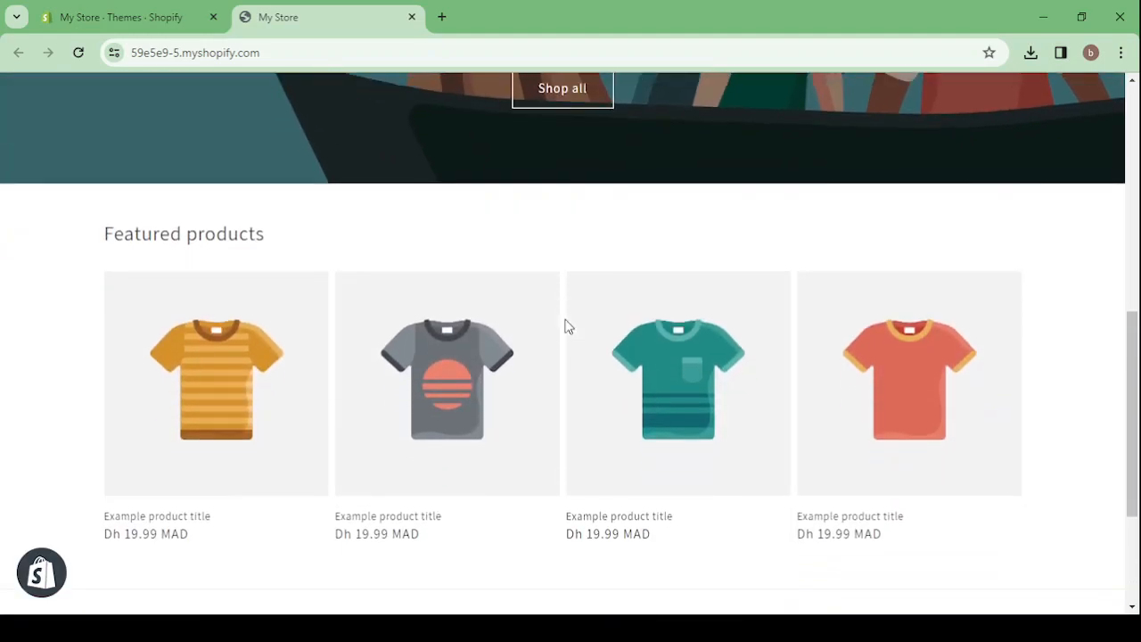
scroll(566, 323, up, 10)
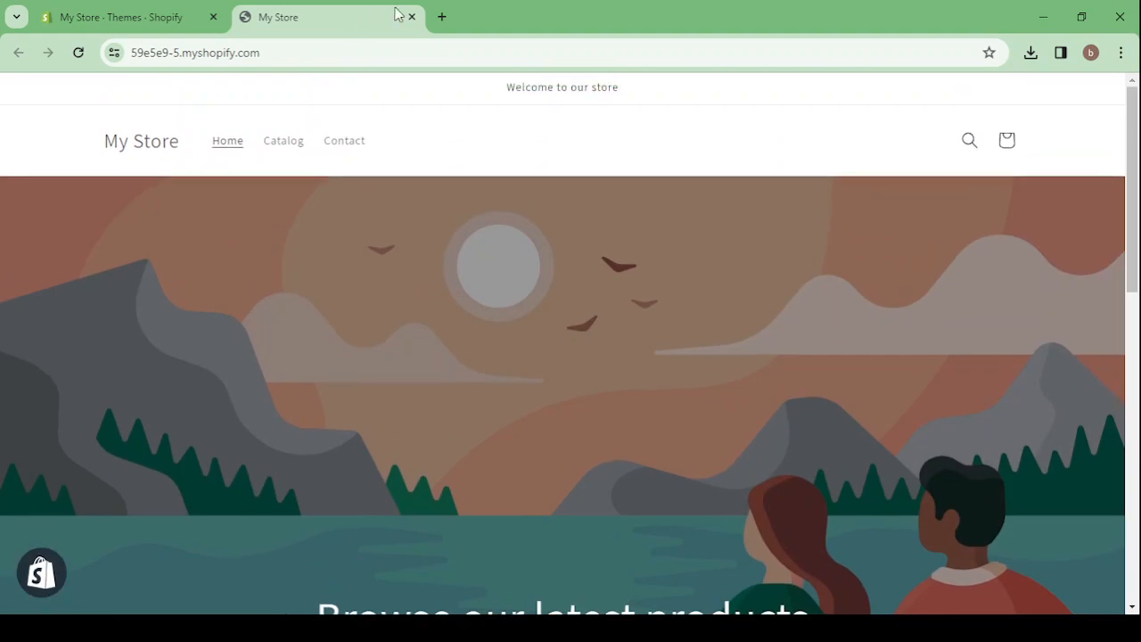
click(412, 17)
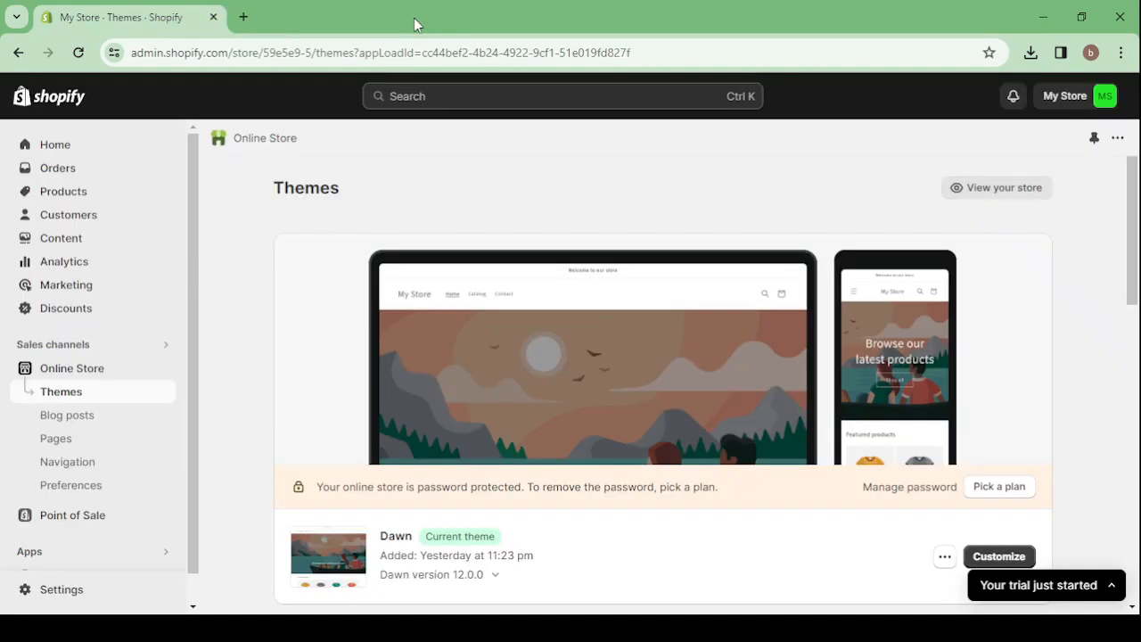
Examine the current theme, theme library and popular free themes, and check the help article about themes.
scroll(821, 456, down, 2)
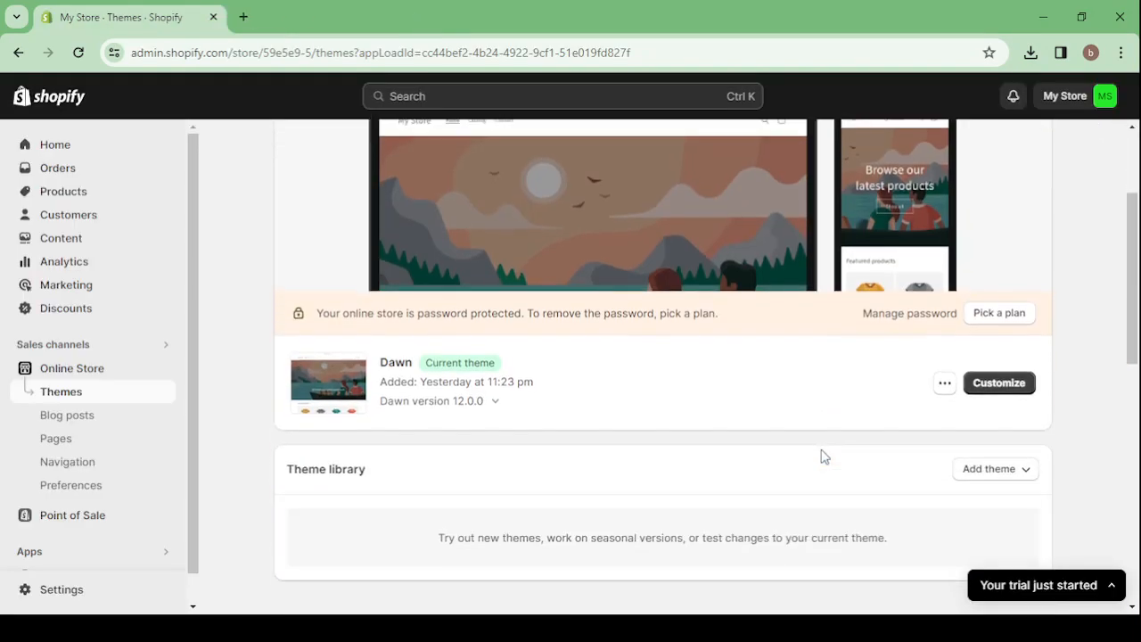
scroll(898, 528, down, 3)
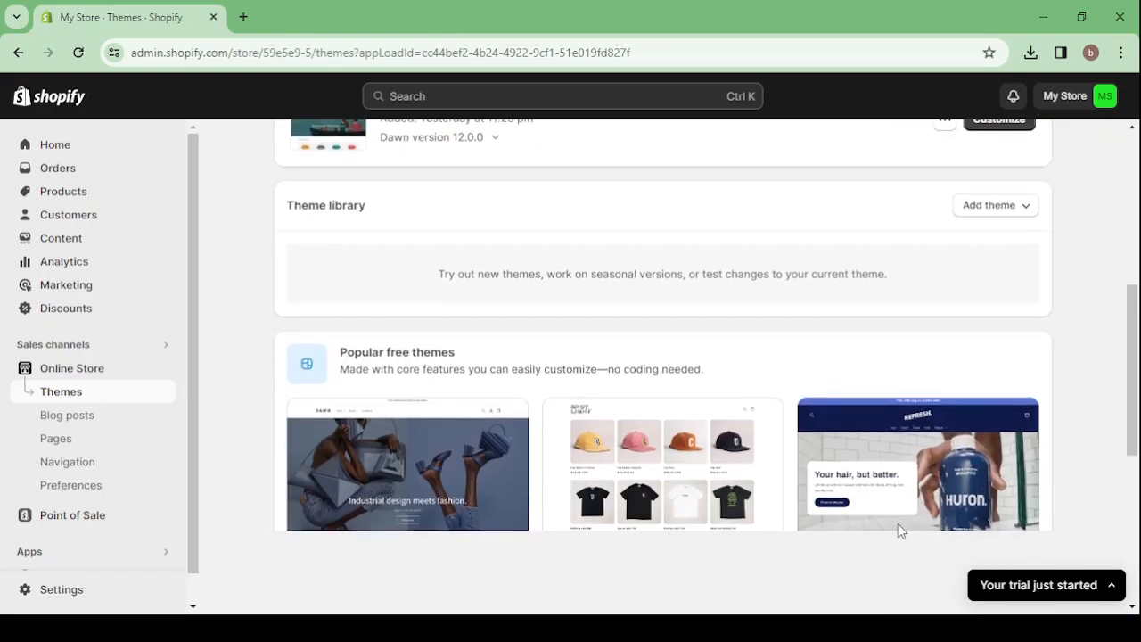
scroll(897, 526, down, 2)
scroll(898, 528, up, 7)
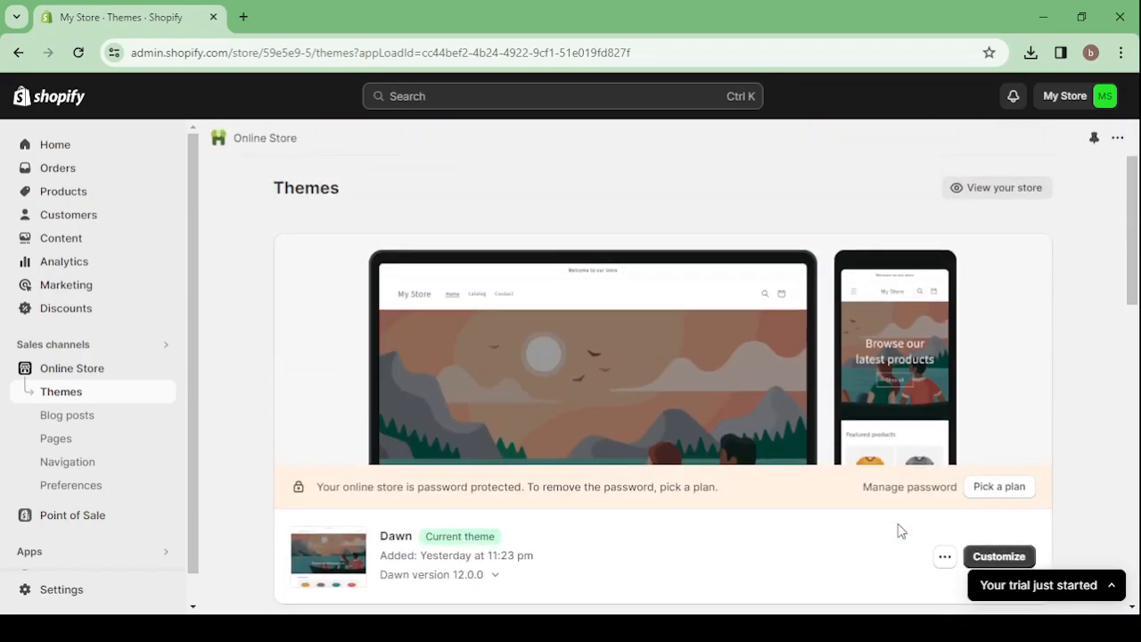
scroll(668, 484, down, 3)
scroll(667, 484, down, 6)
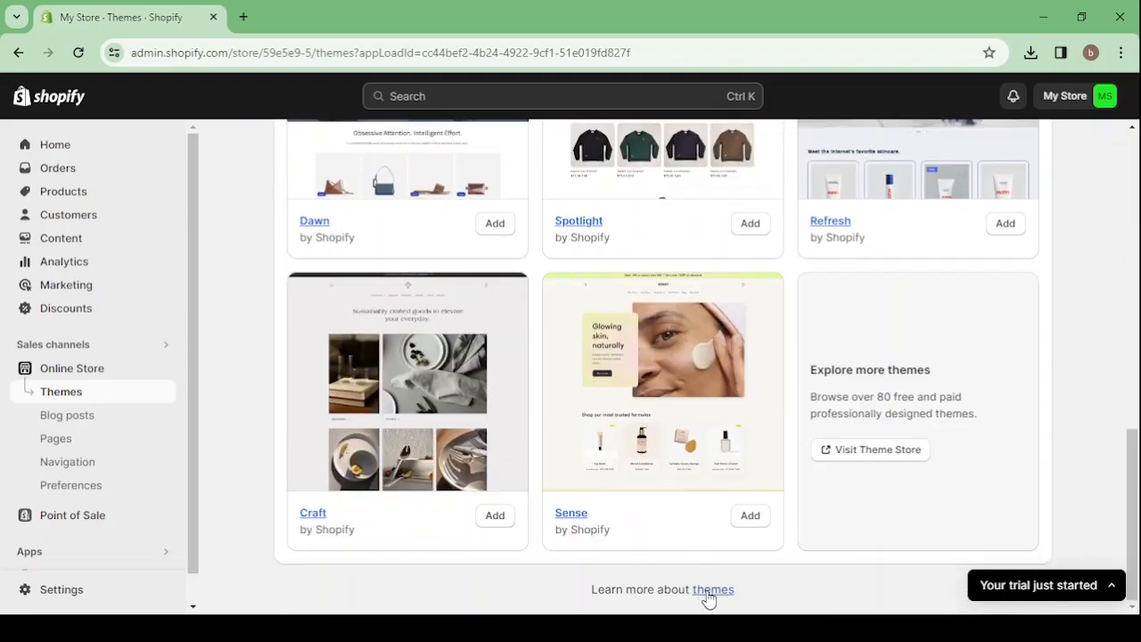
click(709, 590)
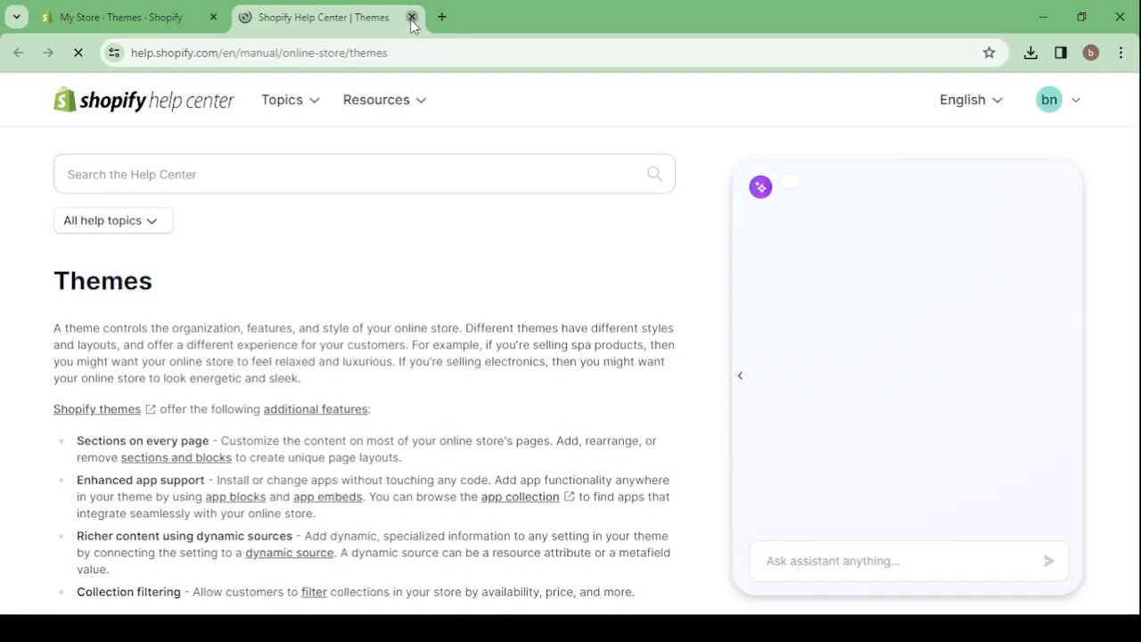
click(412, 20)
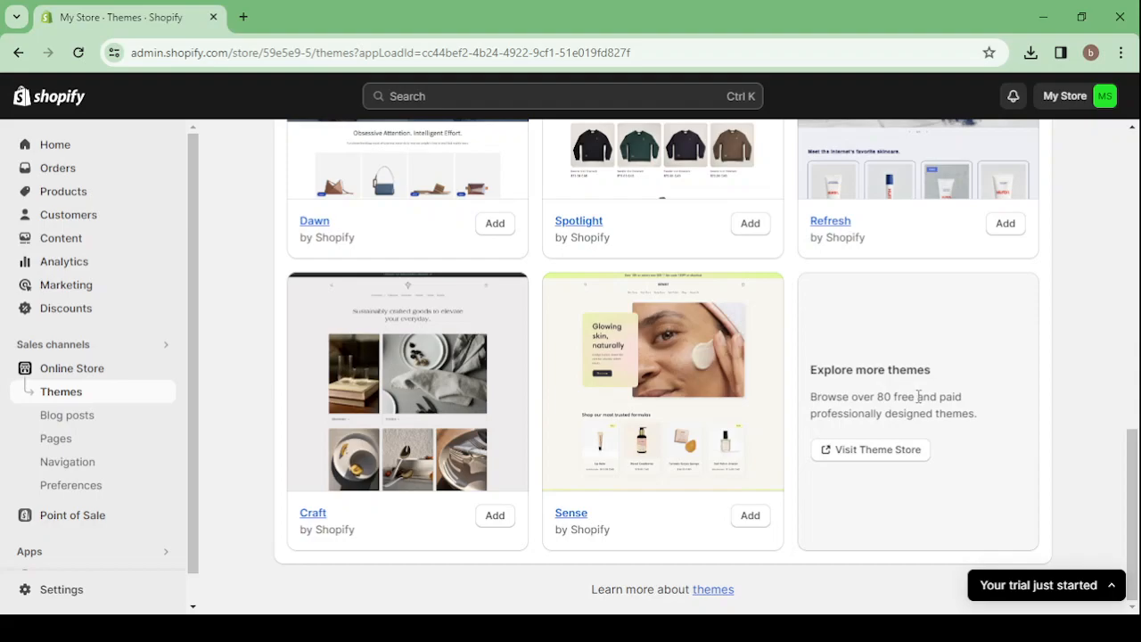
Visit the Theme Store and compare the prices and features of the first listed themes.
click(874, 450)
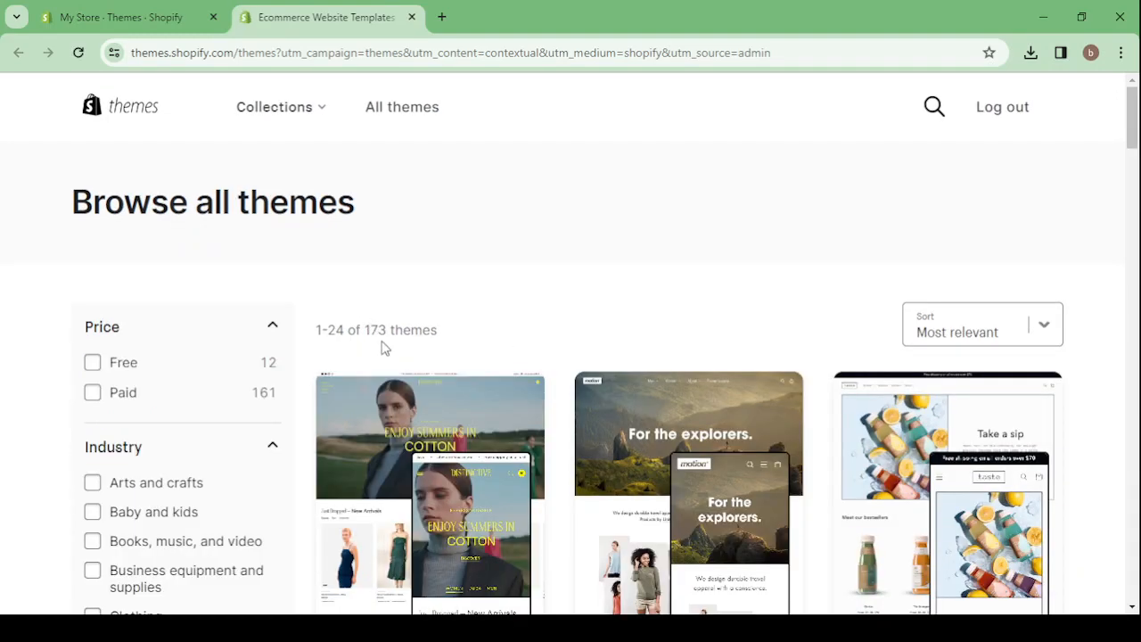
scroll(527, 415, down, 4)
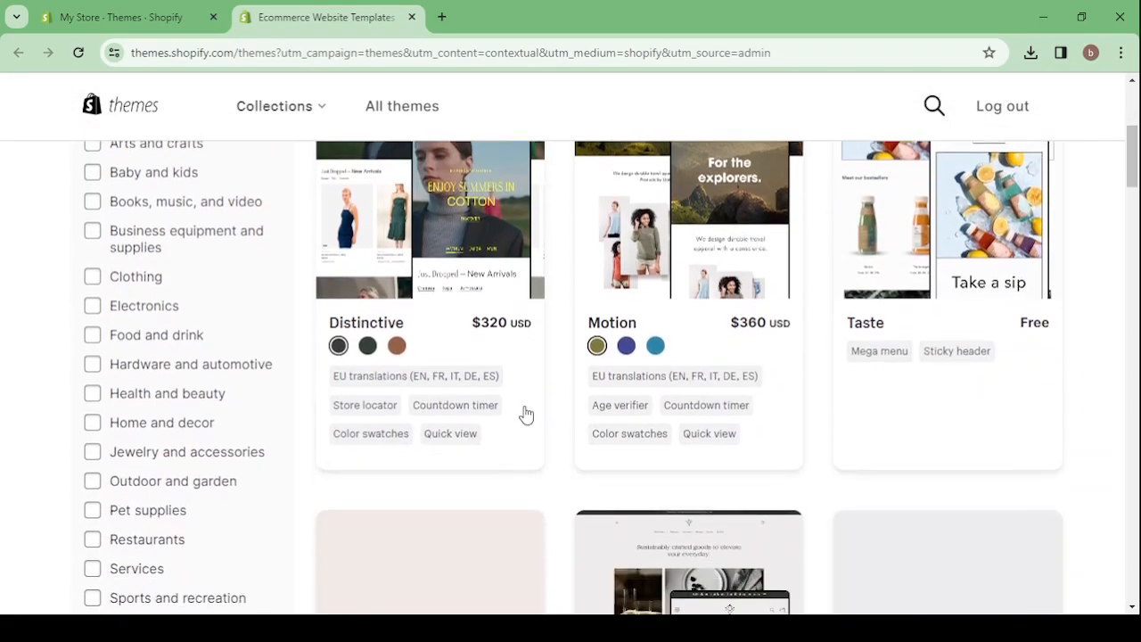
scroll(526, 412, up, 4)
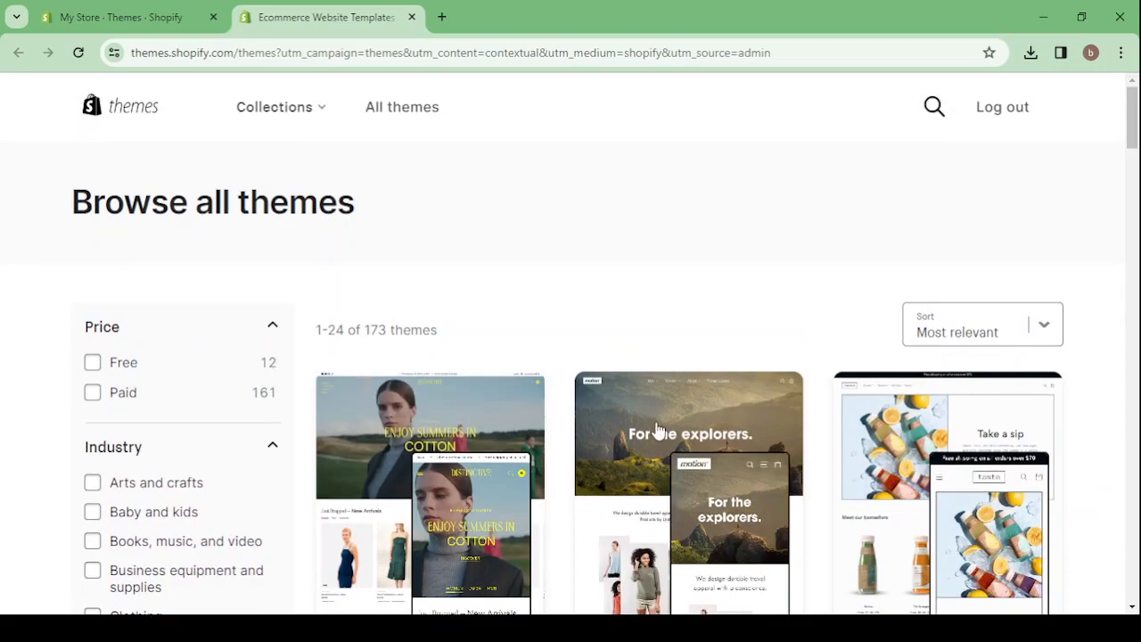
scroll(780, 459, down, 3)
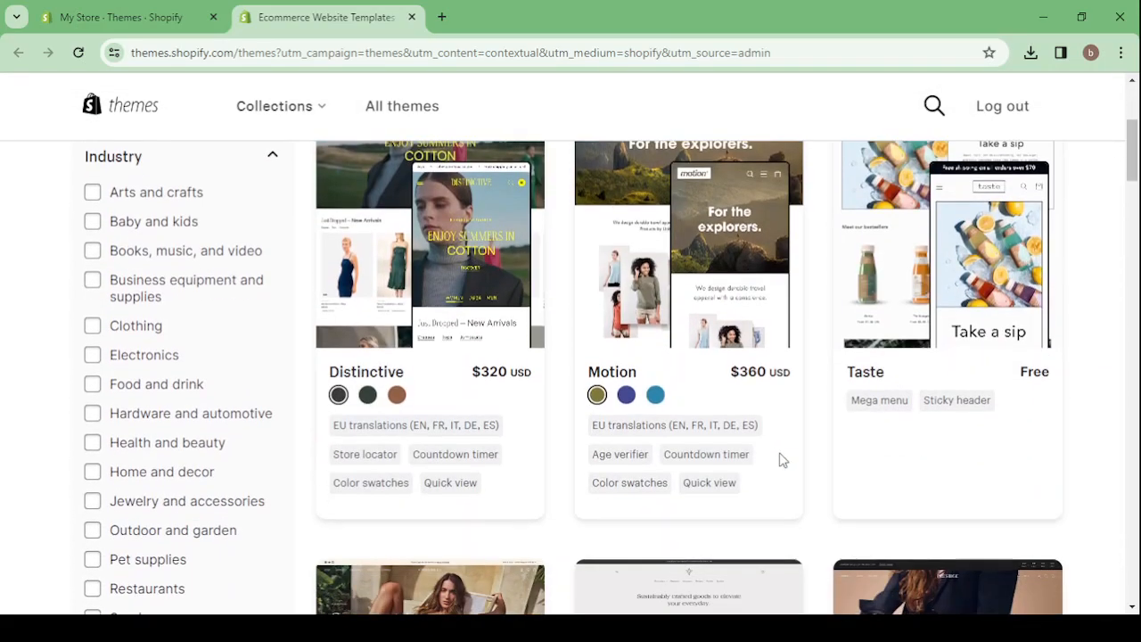
scroll(780, 459, down, 1)
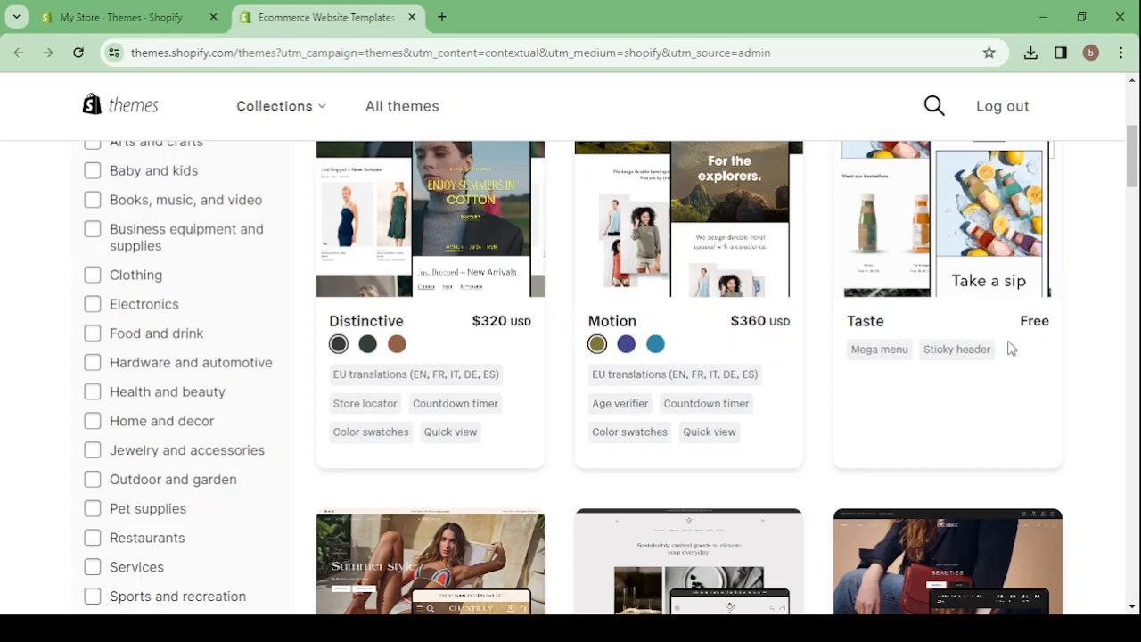
scroll(1012, 348, up, 3)
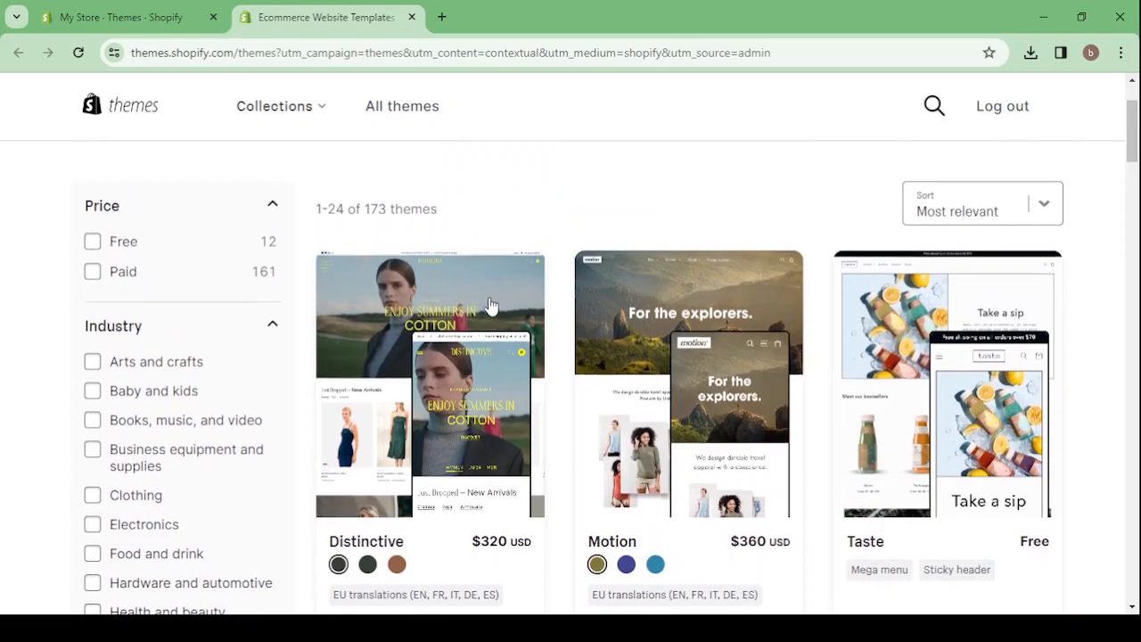
Filter the Theme Store by the Free price option and look through the matching themes.
click(92, 245)
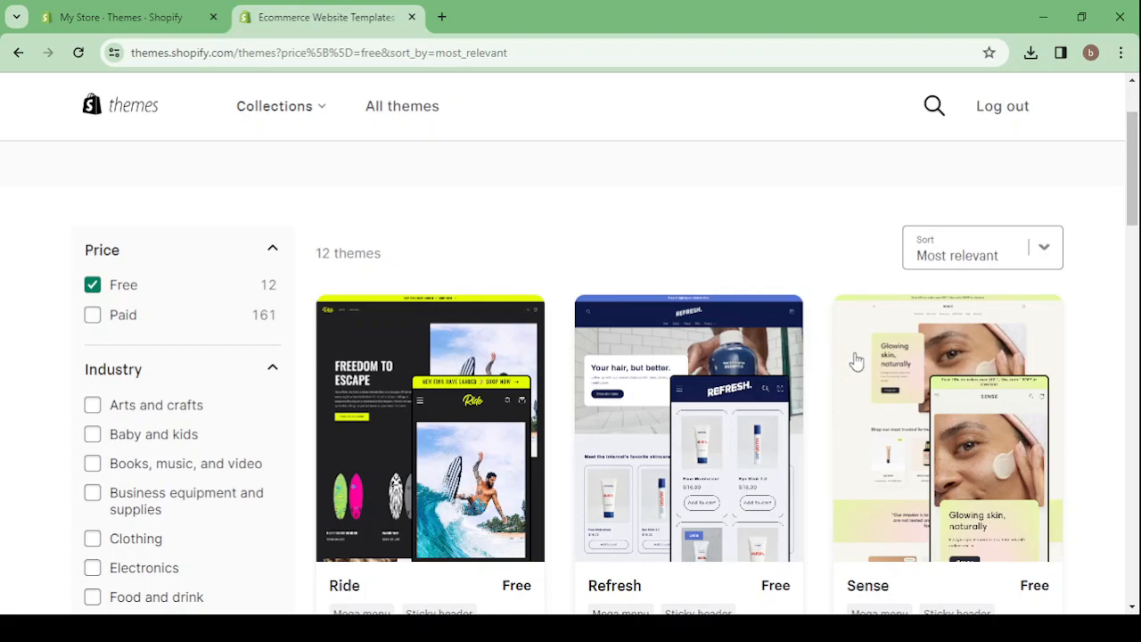
scroll(1112, 426, down, 2)
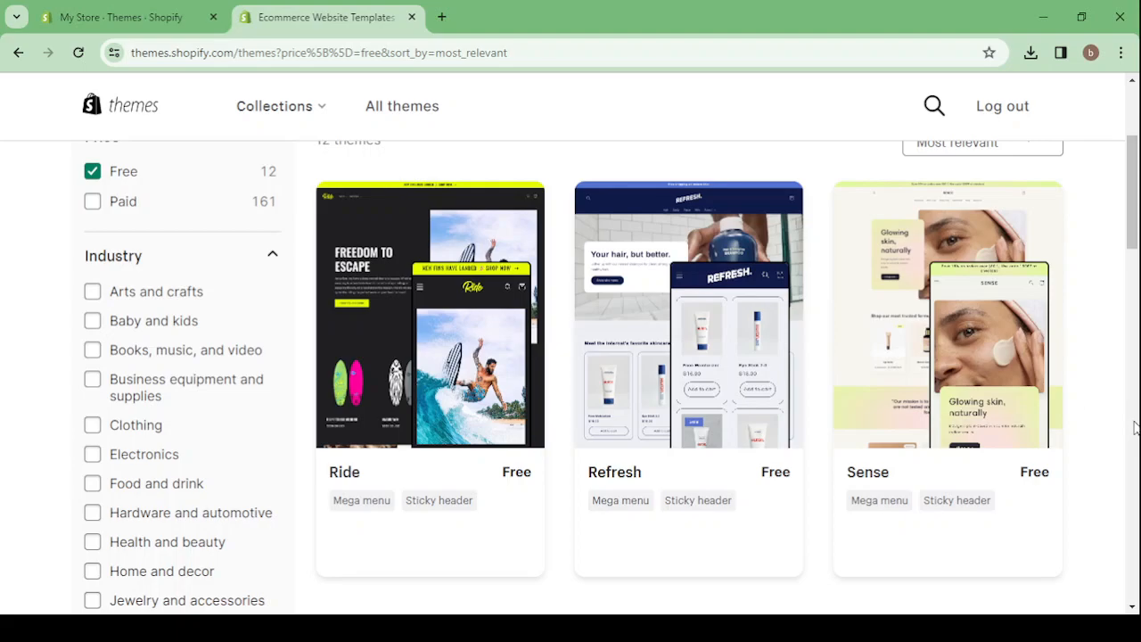
scroll(1134, 428, down, 3)
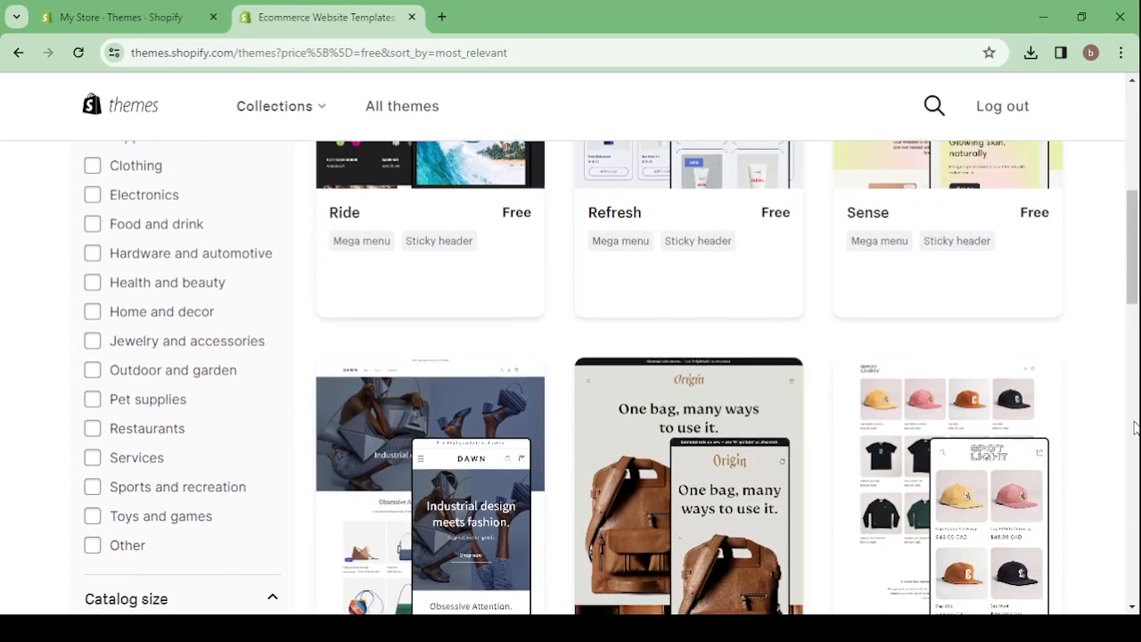
scroll(1134, 428, down, 6)
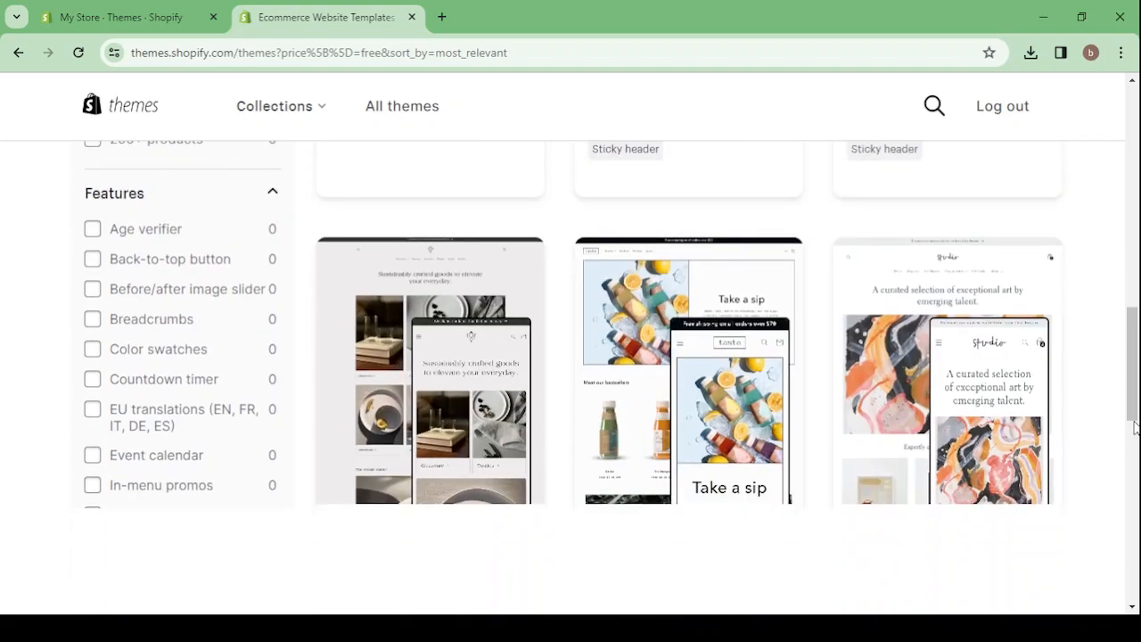
scroll(1134, 428, down, 1)
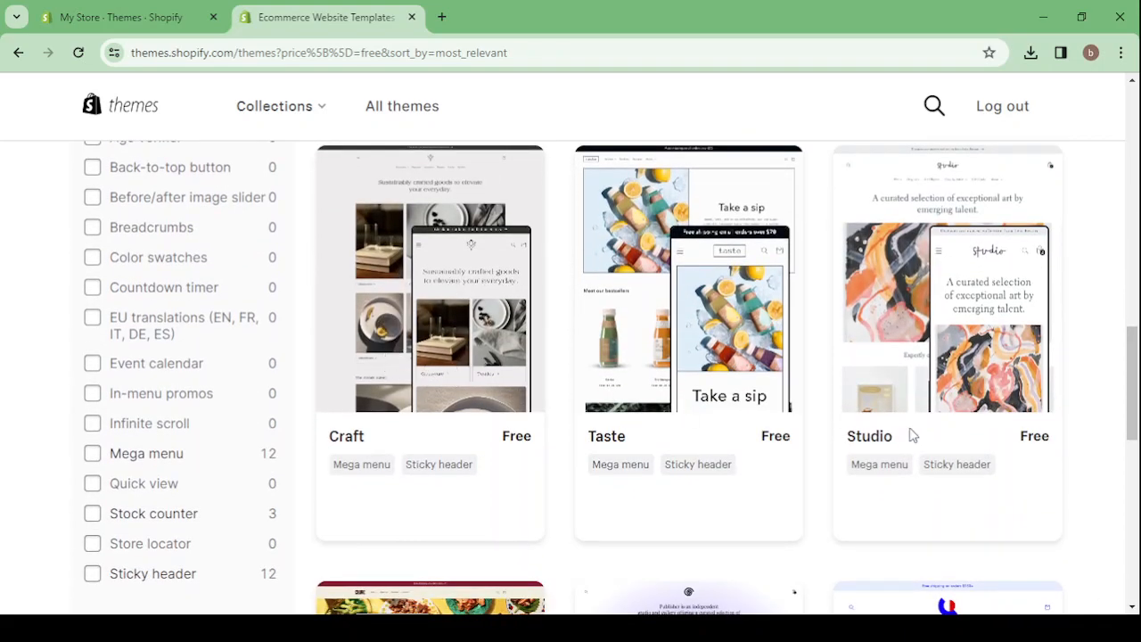
scroll(914, 437, down, 2)
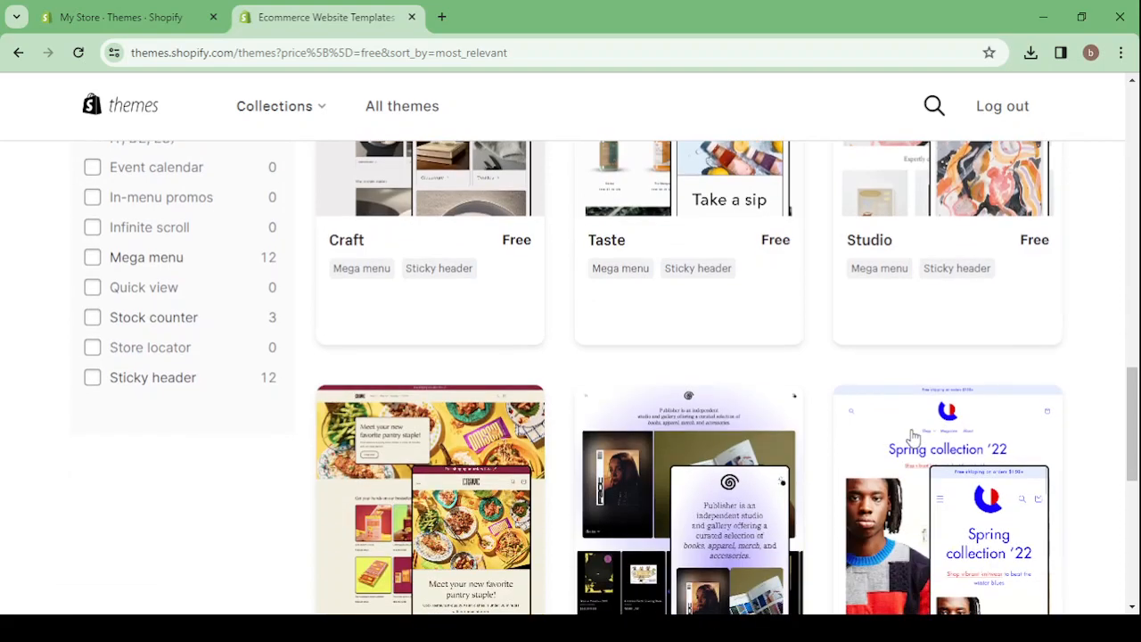
scroll(914, 437, down, 2)
scroll(914, 437, up, 4)
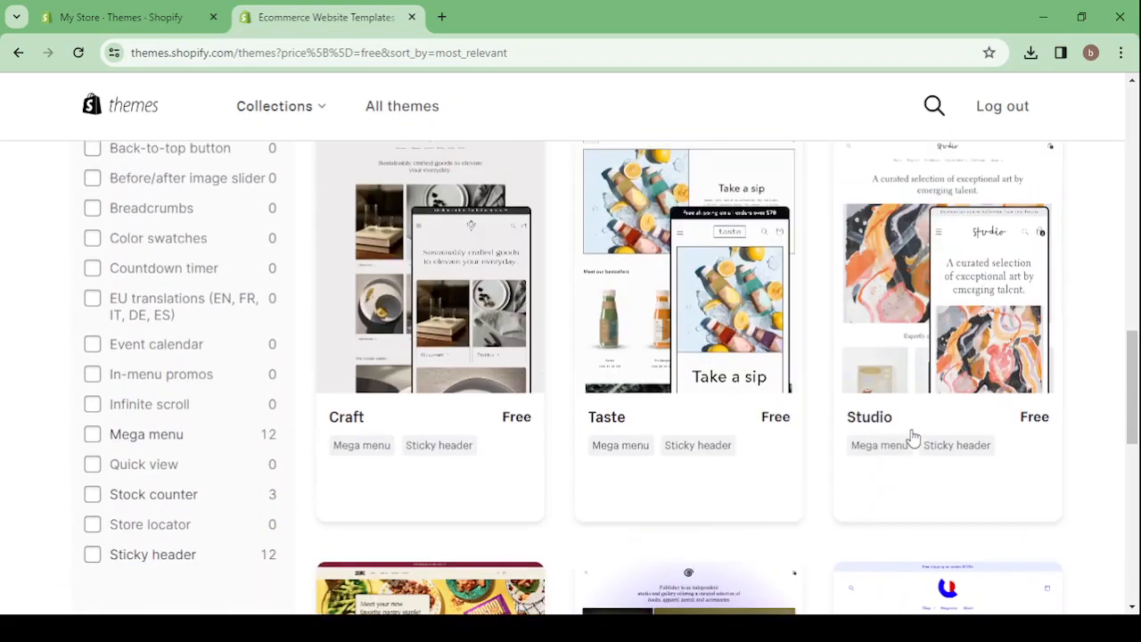
Open the details of the free Craft theme and view its demo store.
click(424, 399)
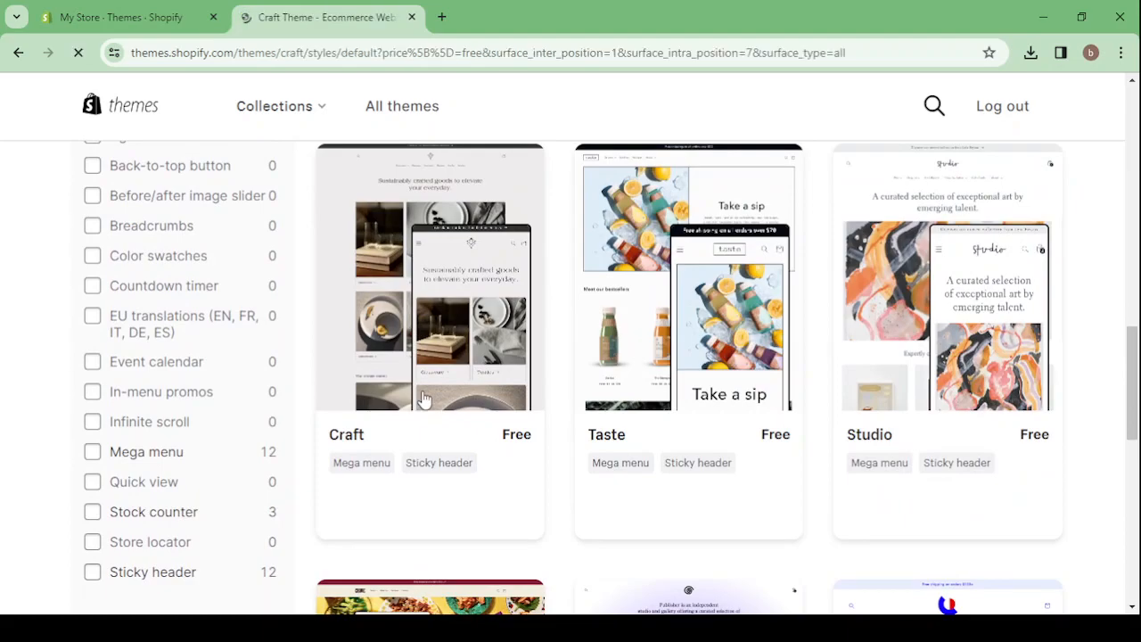
scroll(596, 406, down, 2)
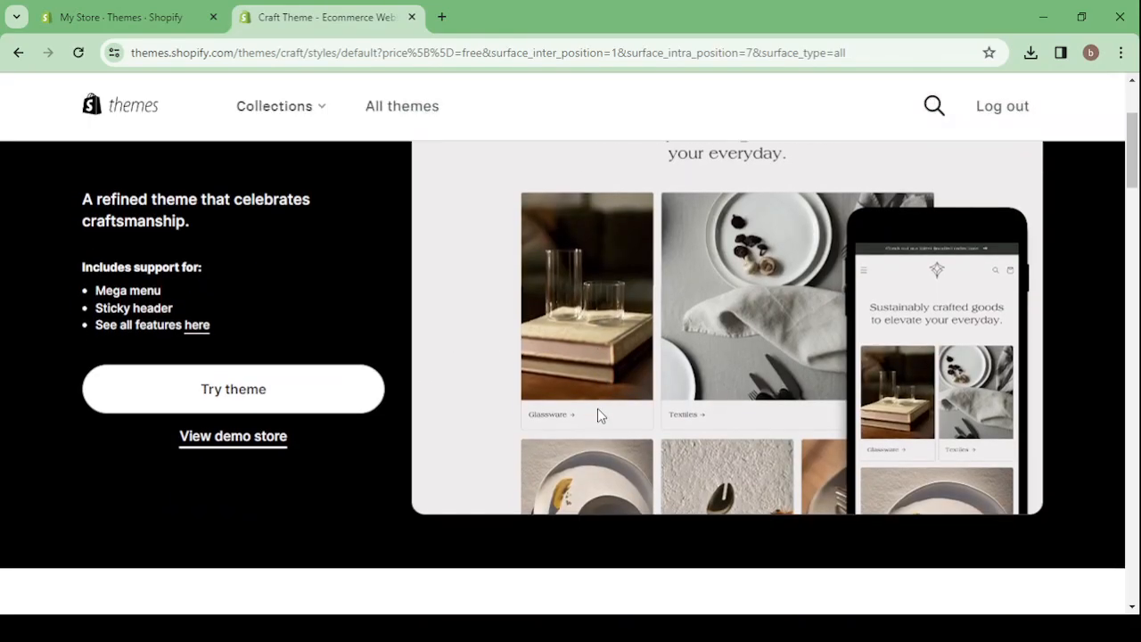
click(232, 436)
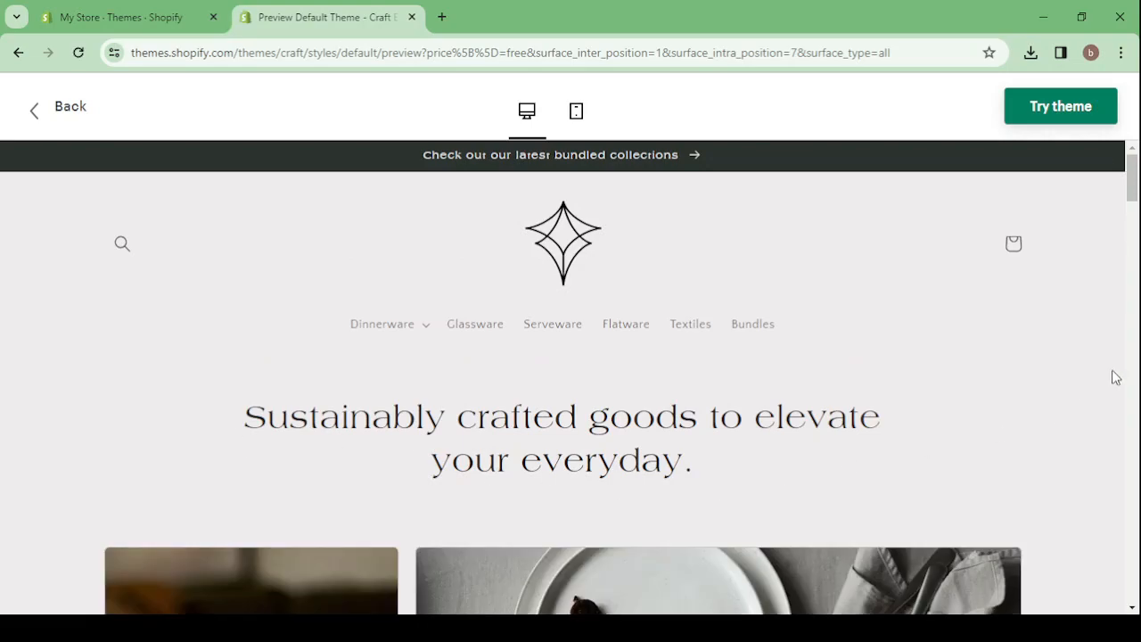
Look through the Craft demo store's home page from the header to the footer.
scroll(1113, 377, down, 2)
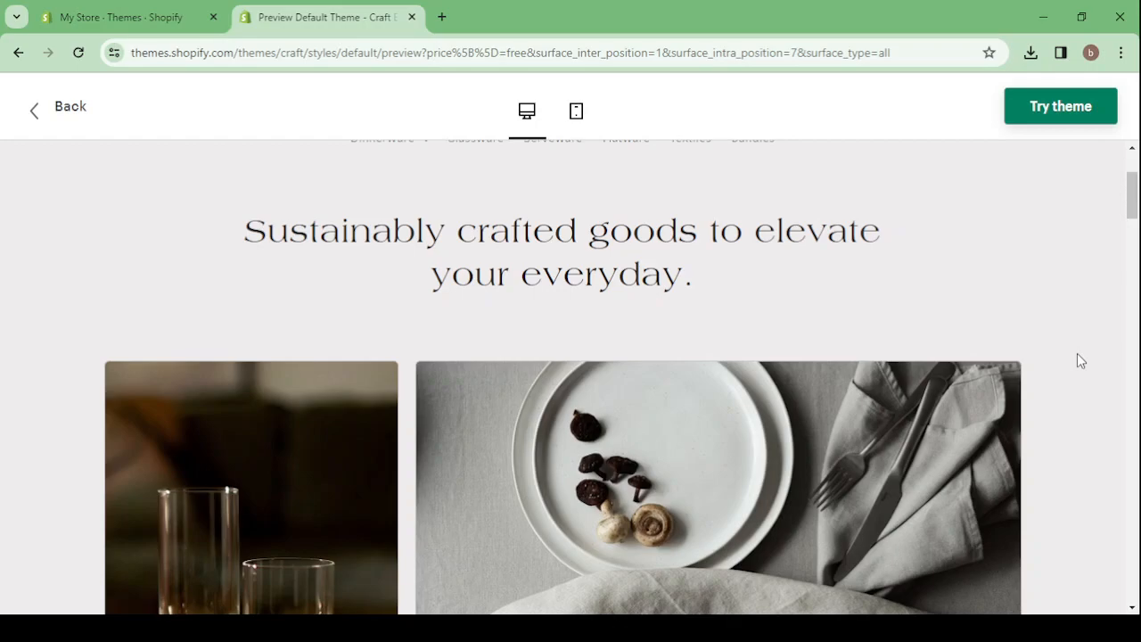
scroll(1077, 354, down, 10)
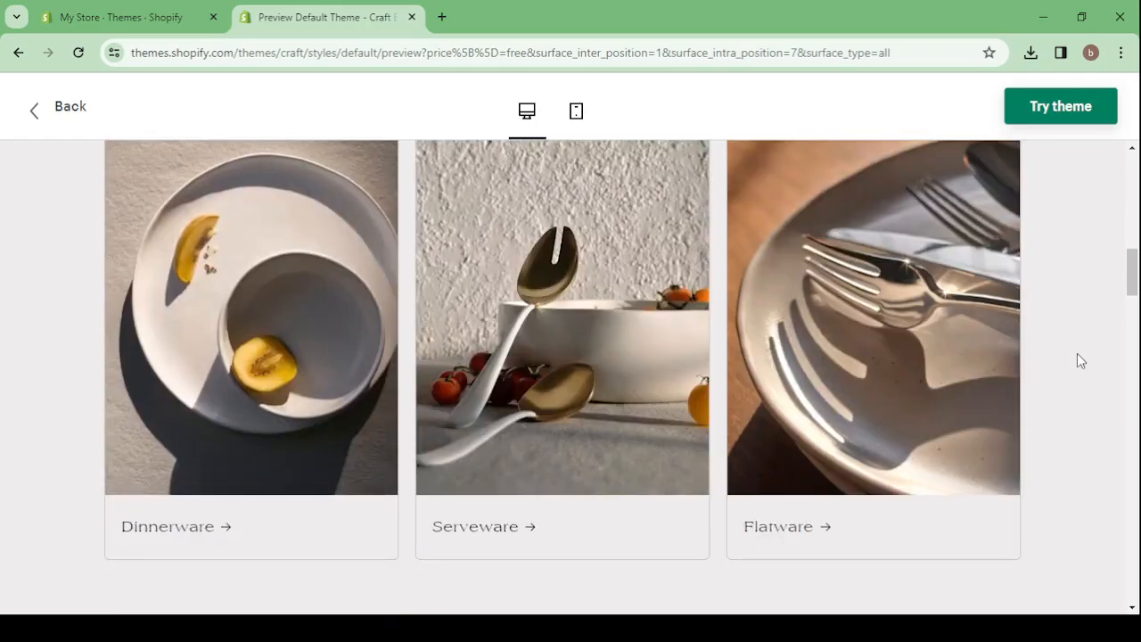
scroll(1076, 359, up, 2)
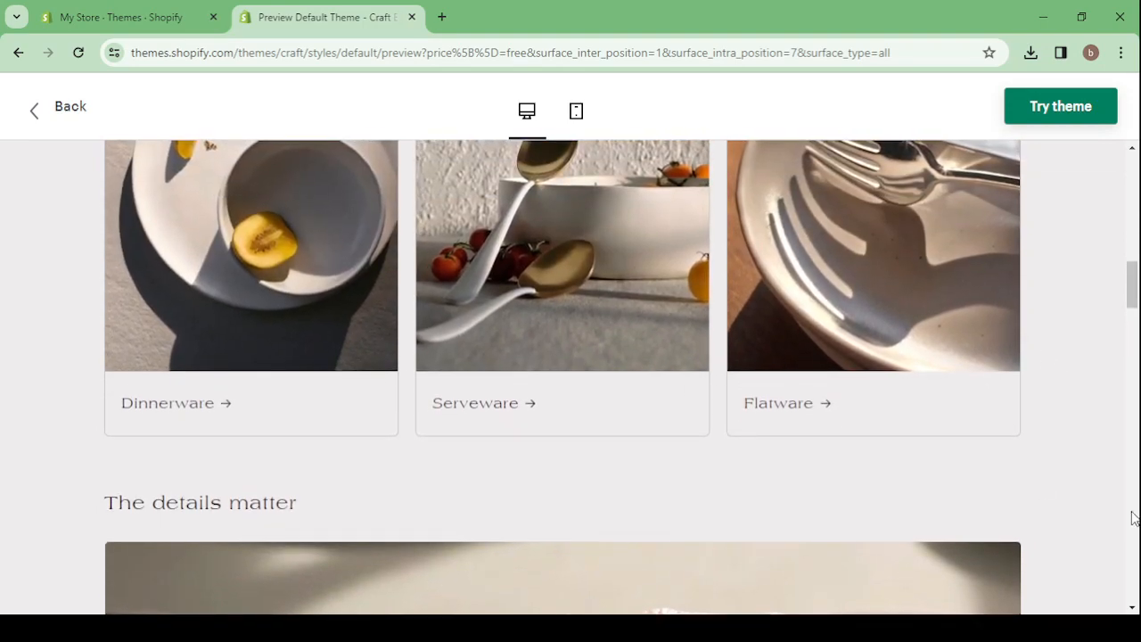
scroll(1139, 511, down, 10)
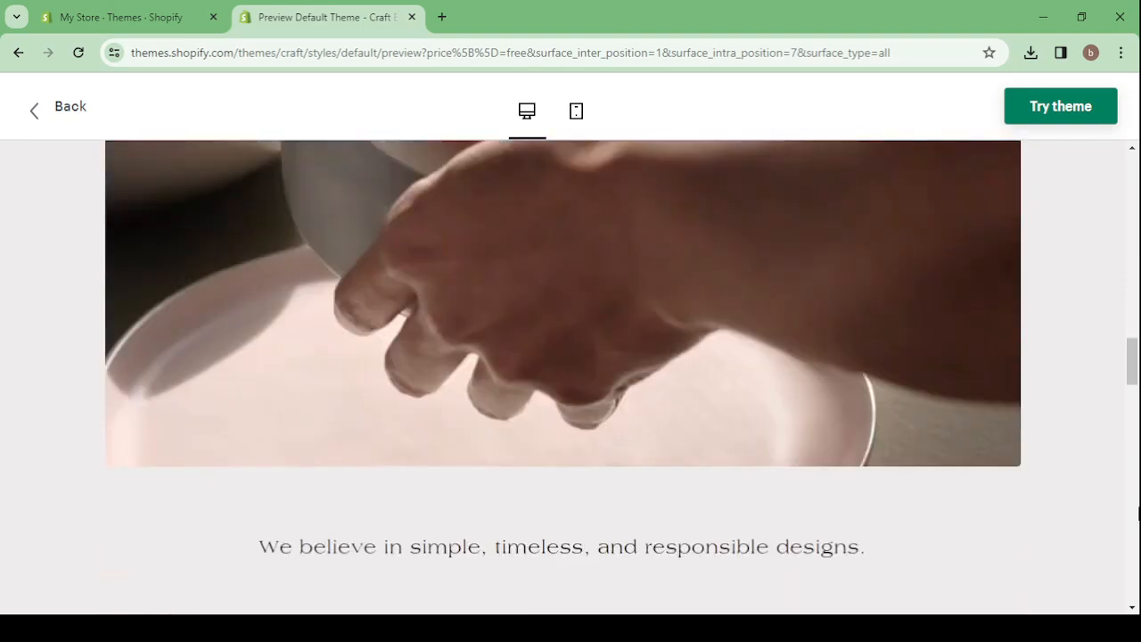
scroll(1138, 511, down, 15)
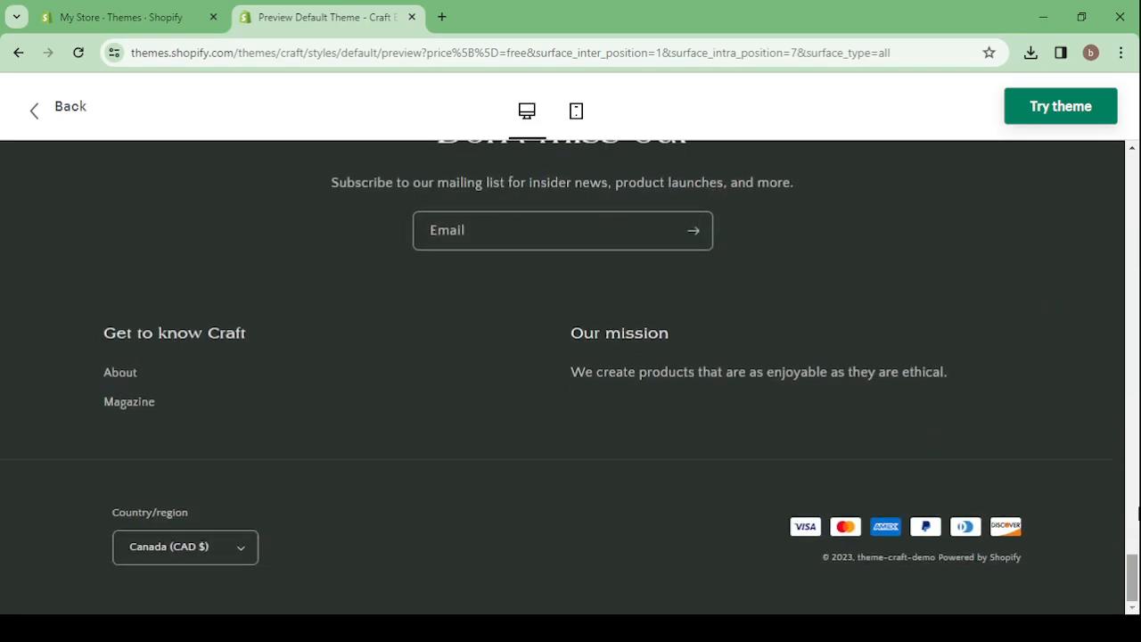
scroll(1138, 511, up, 20)
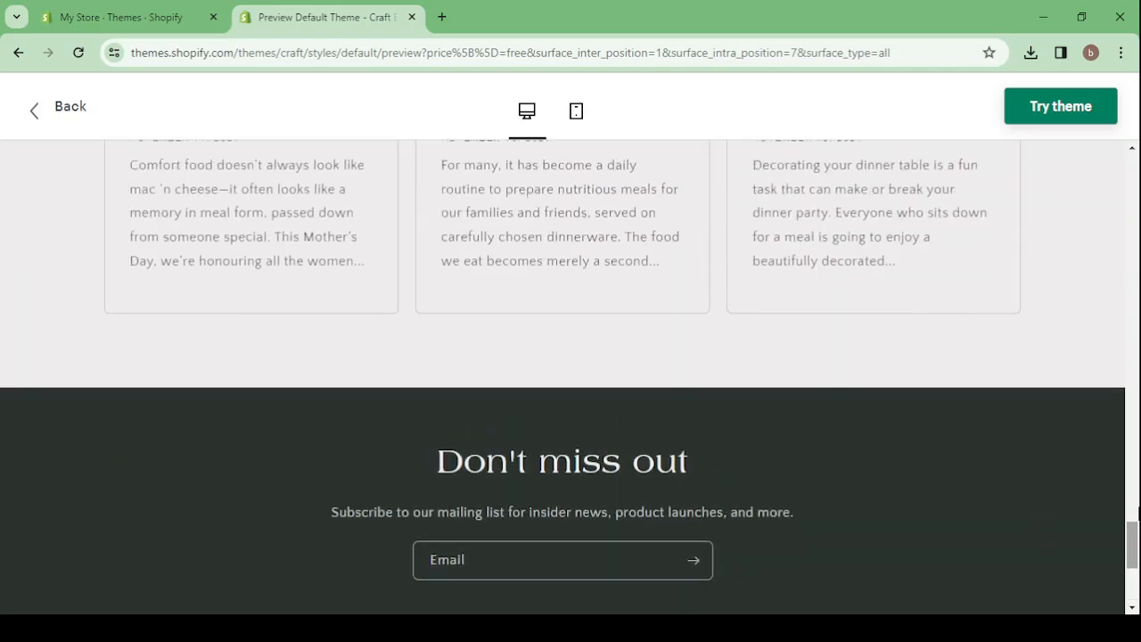
scroll(900, 381, up, 4)
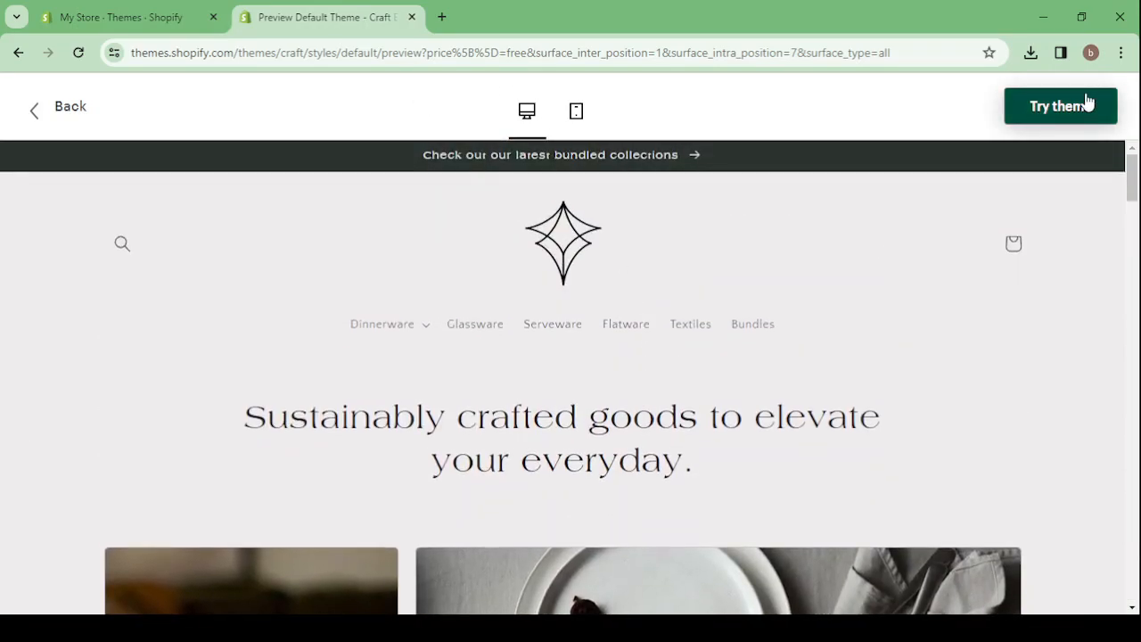
Add the Craft theme to the store's theme library, close the old Themes page, reload the admin and collapse the trial notice.
click(1058, 109)
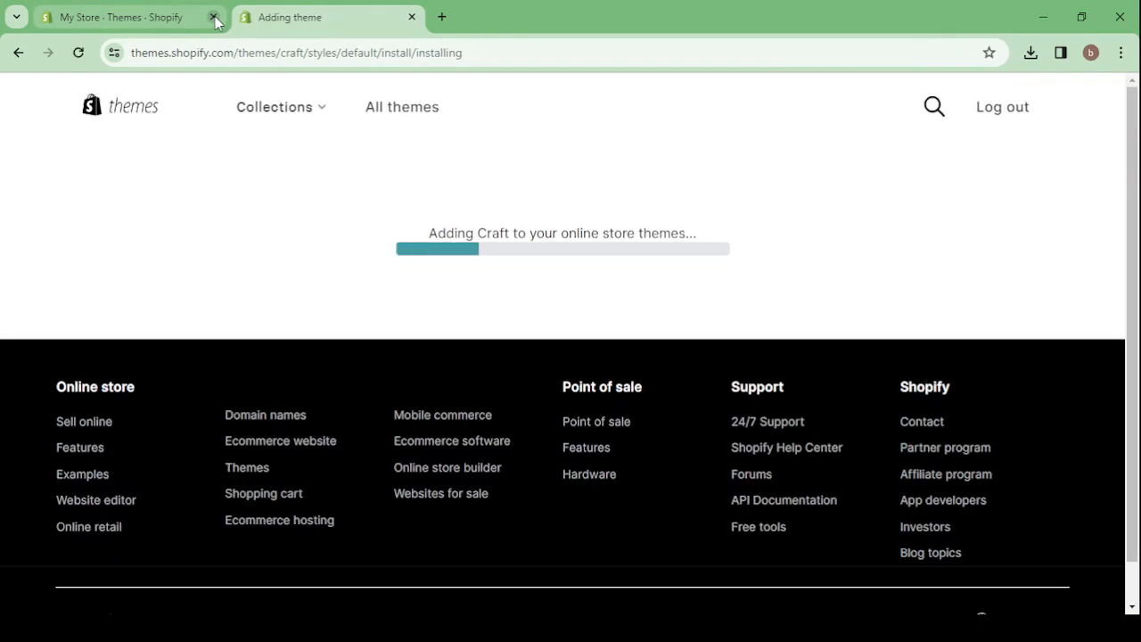
click(213, 17)
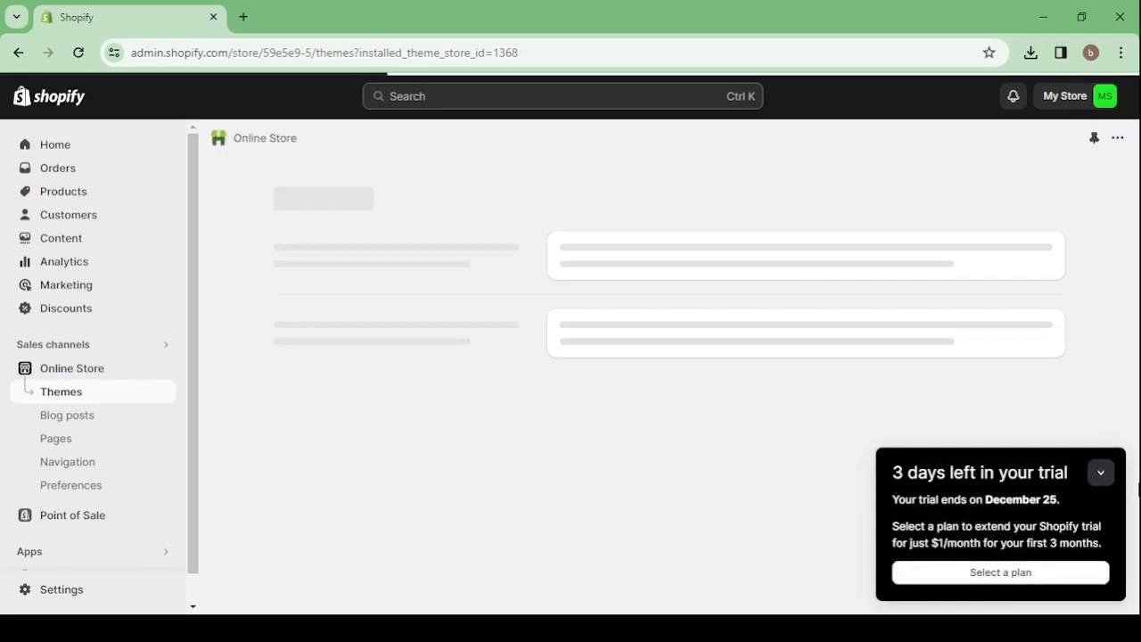
click(1100, 474)
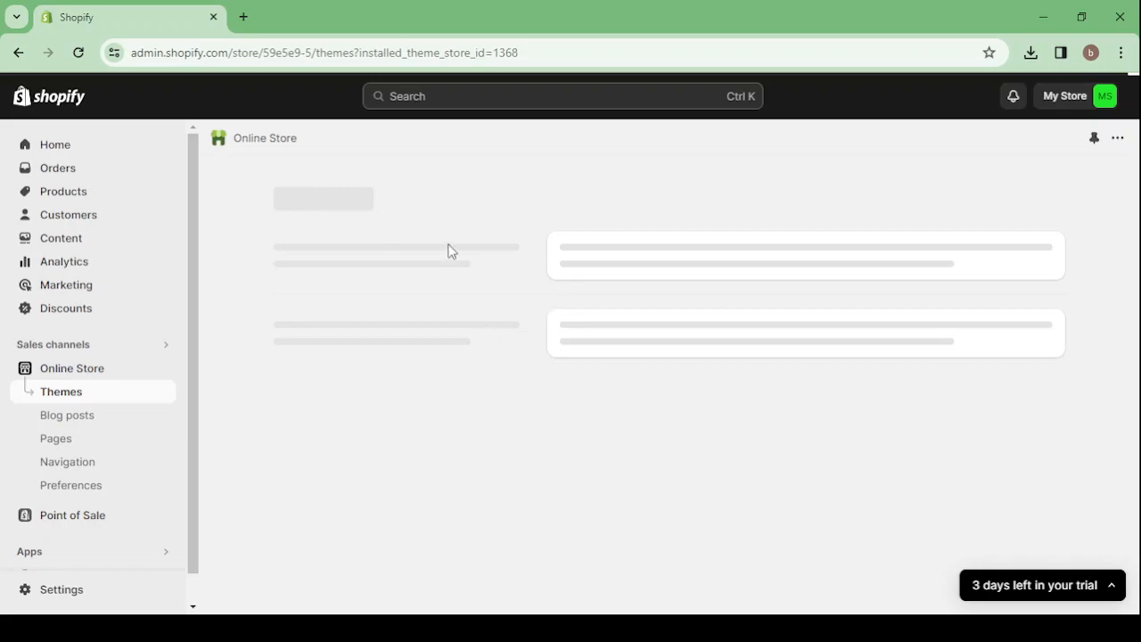
click(77, 53)
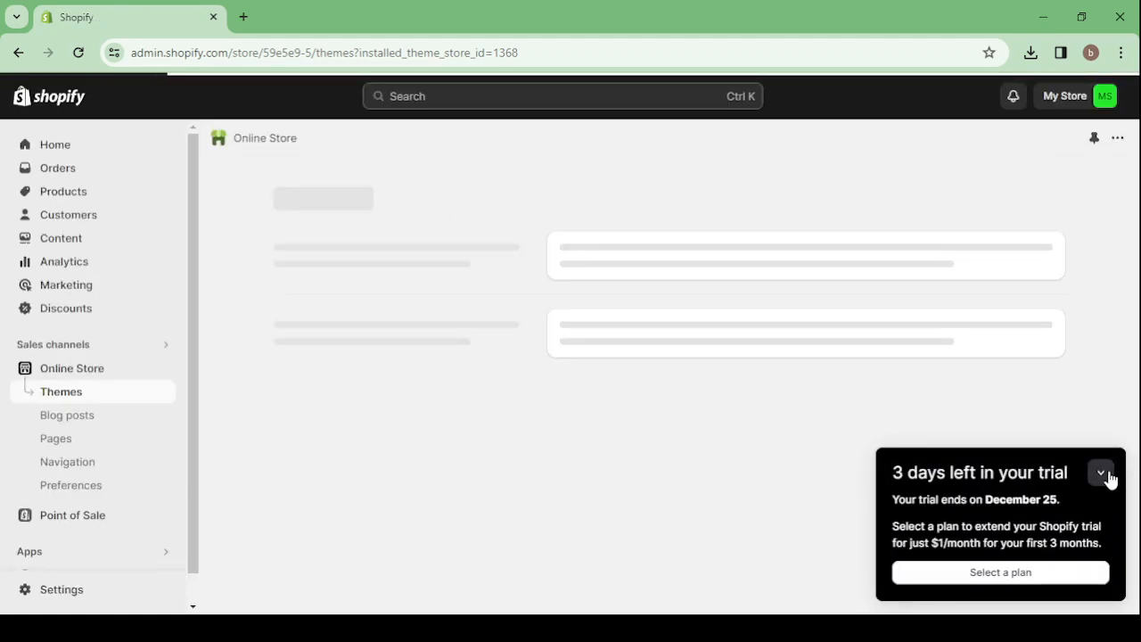
click(1106, 475)
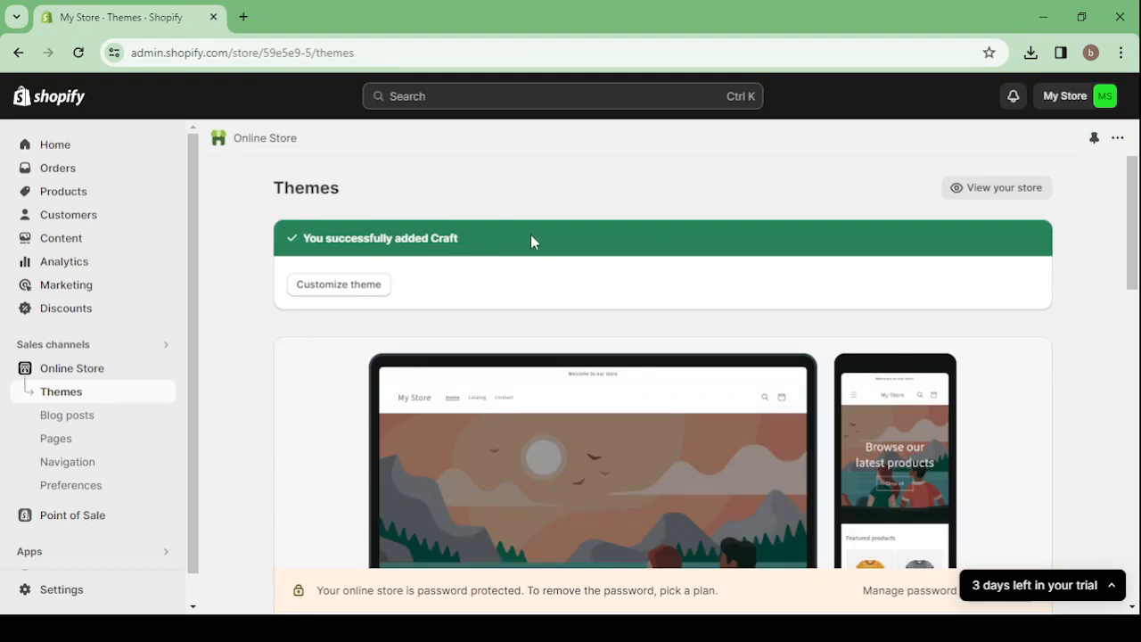
Publish the Craft theme from the theme library to replace Dawn as the current theme.
scroll(1110, 347, down, 5)
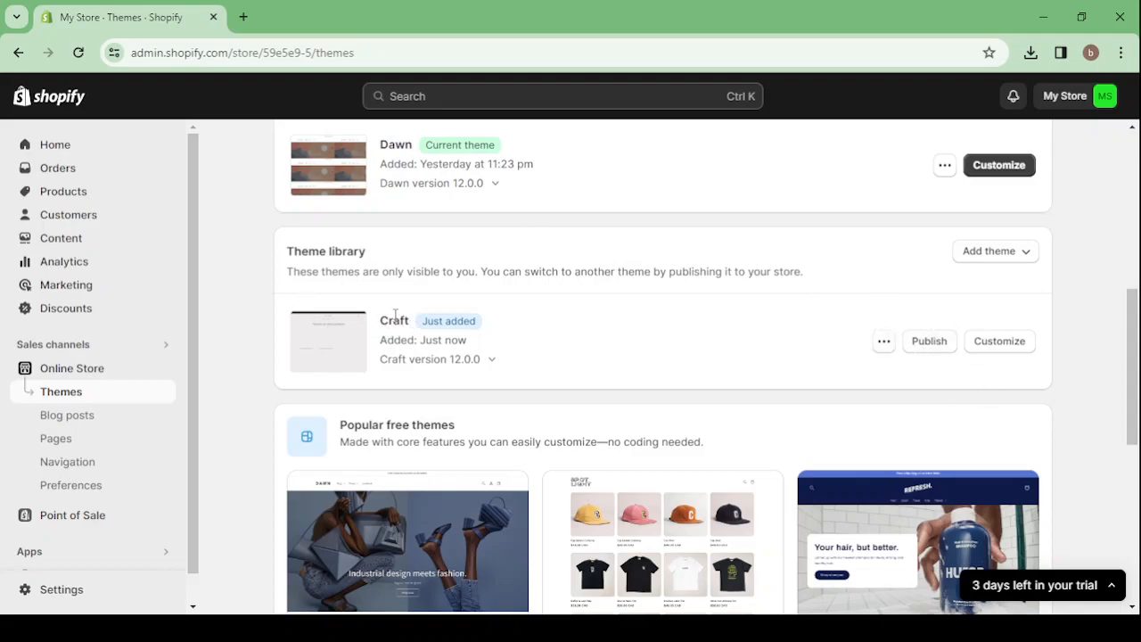
click(933, 347)
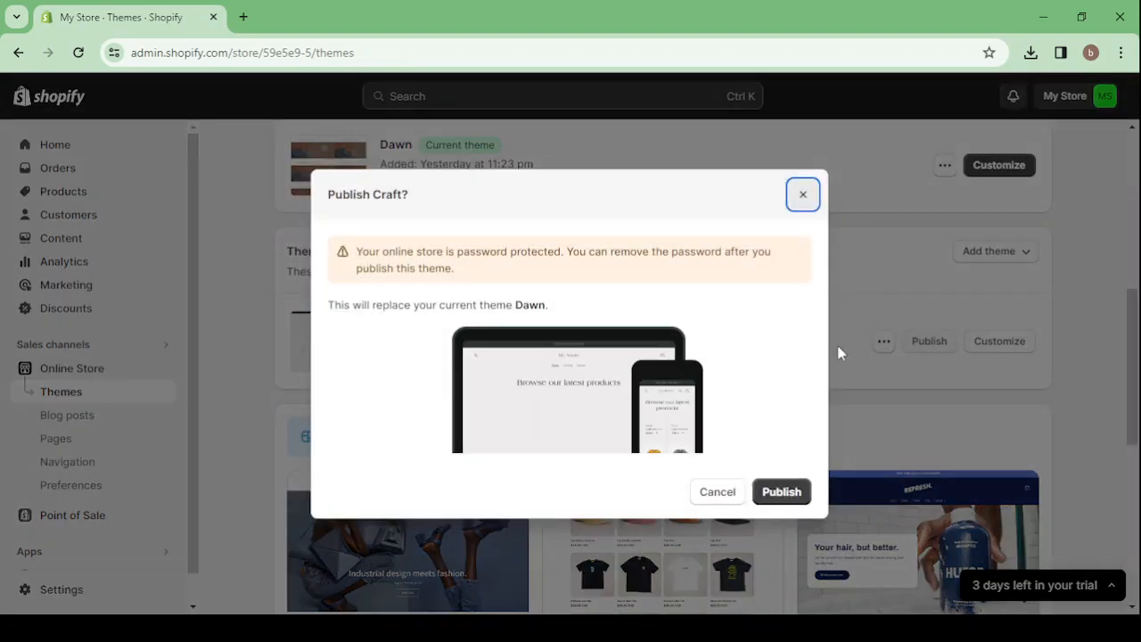
click(771, 502)
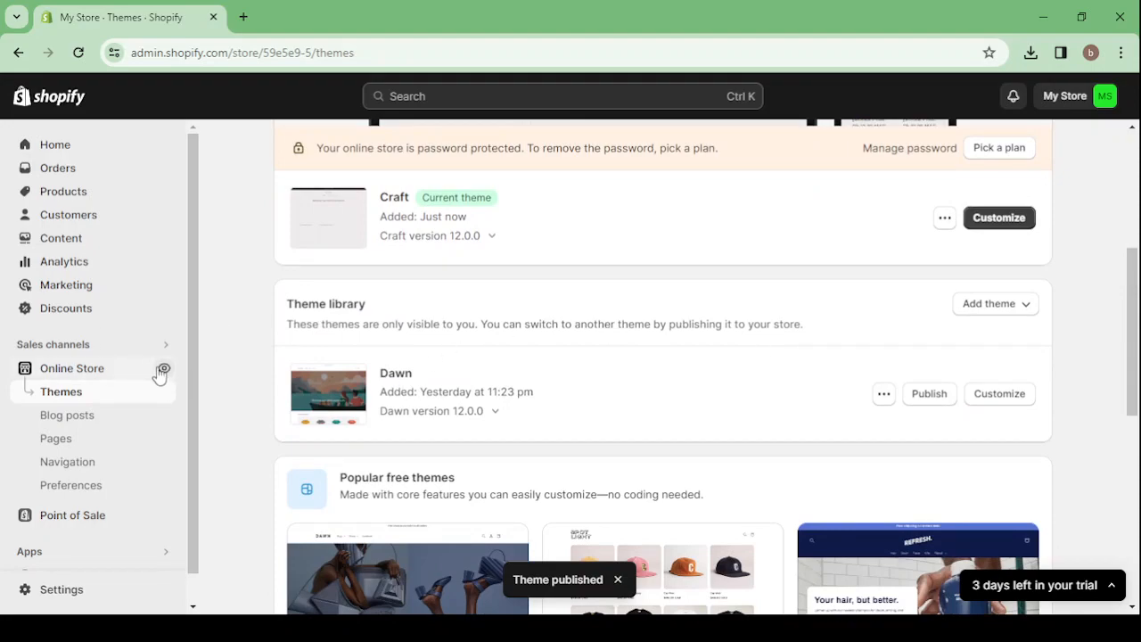
View the live online store with the Craft theme, check its home page, and return to the Themes page.
click(164, 368)
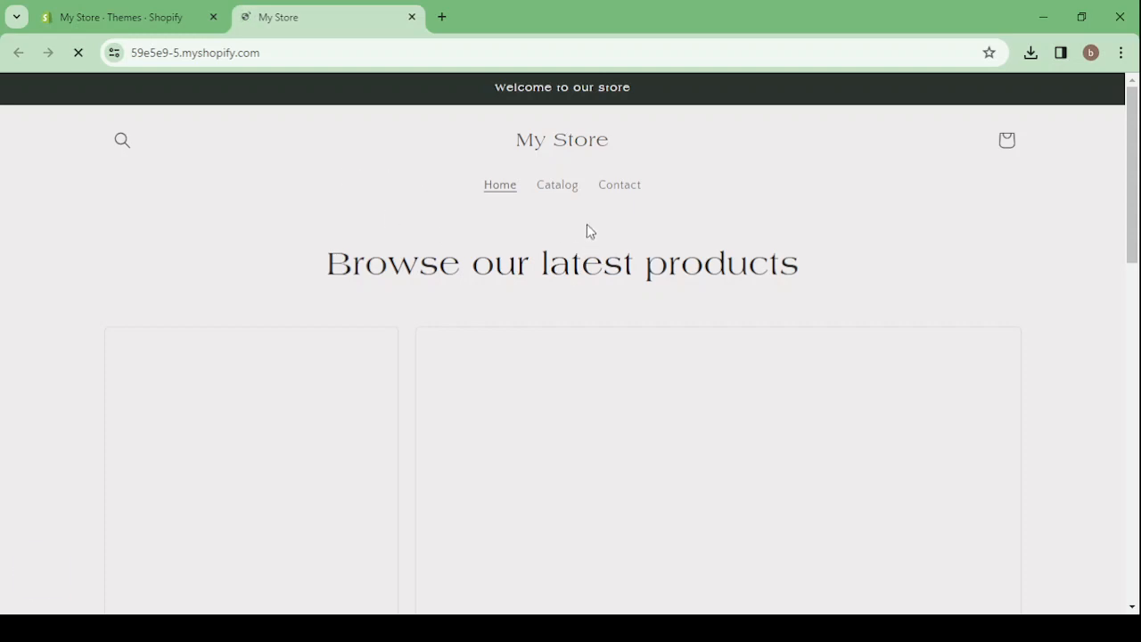
scroll(1110, 247, down, 8)
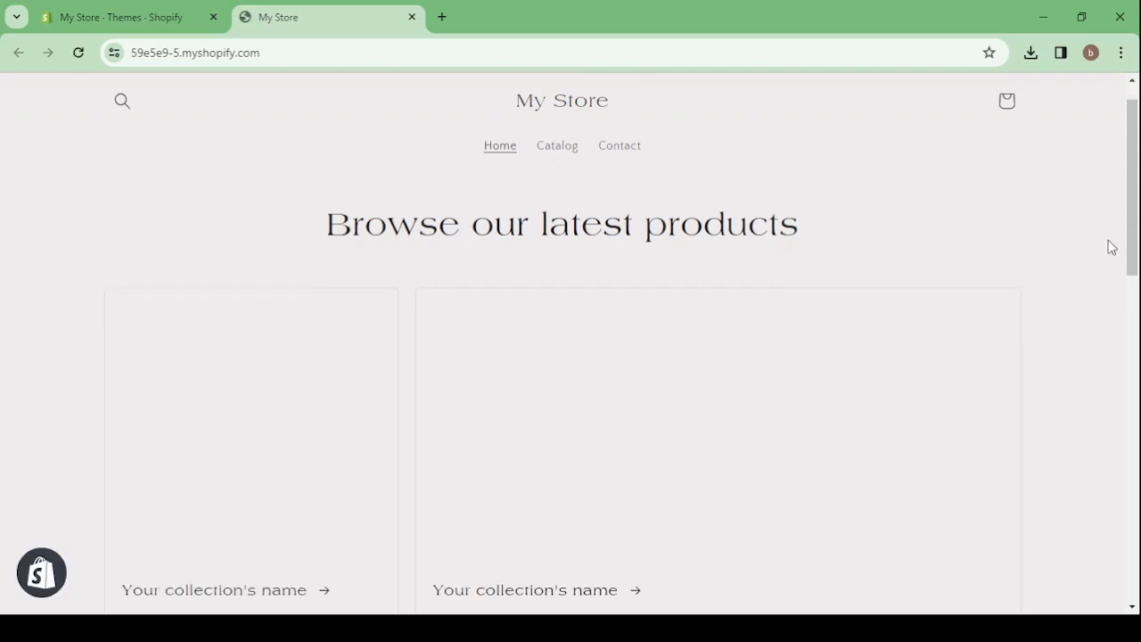
scroll(1110, 247, down, 4)
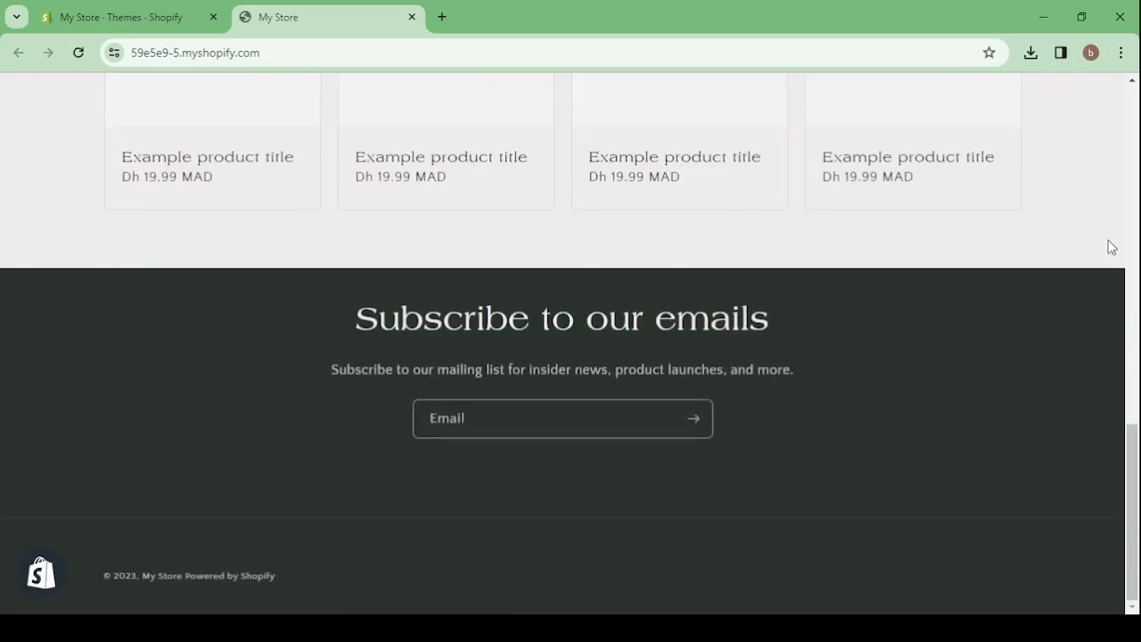
scroll(1110, 247, up, 8)
scroll(1110, 247, up, 3)
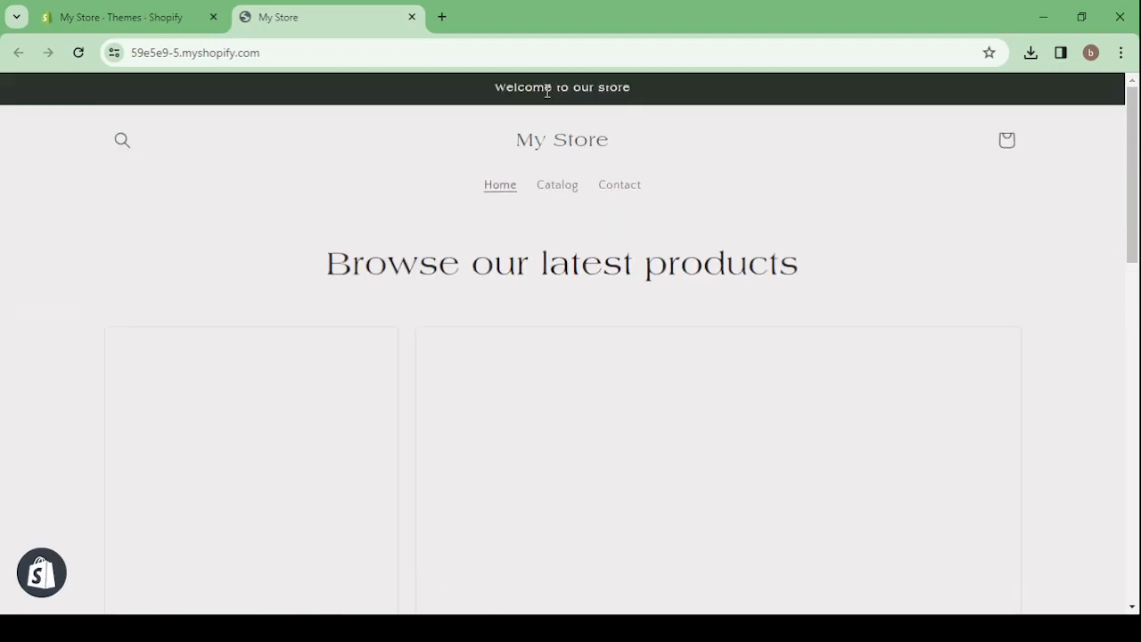
click(412, 17)
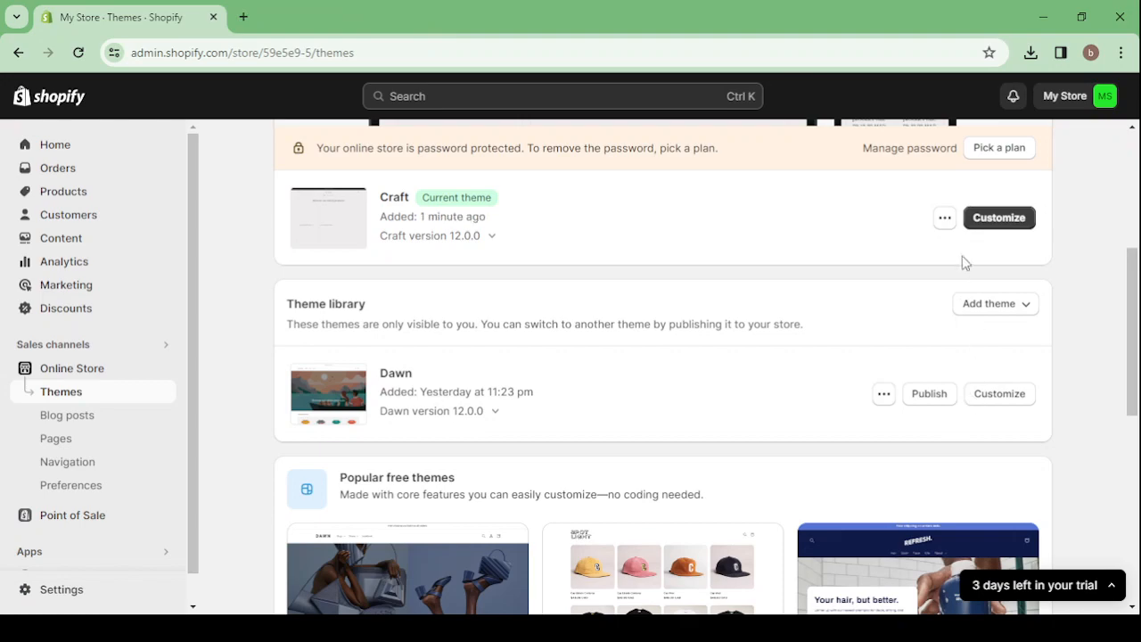
Open the Craft theme for customization and look over its home page preview.
click(1007, 220)
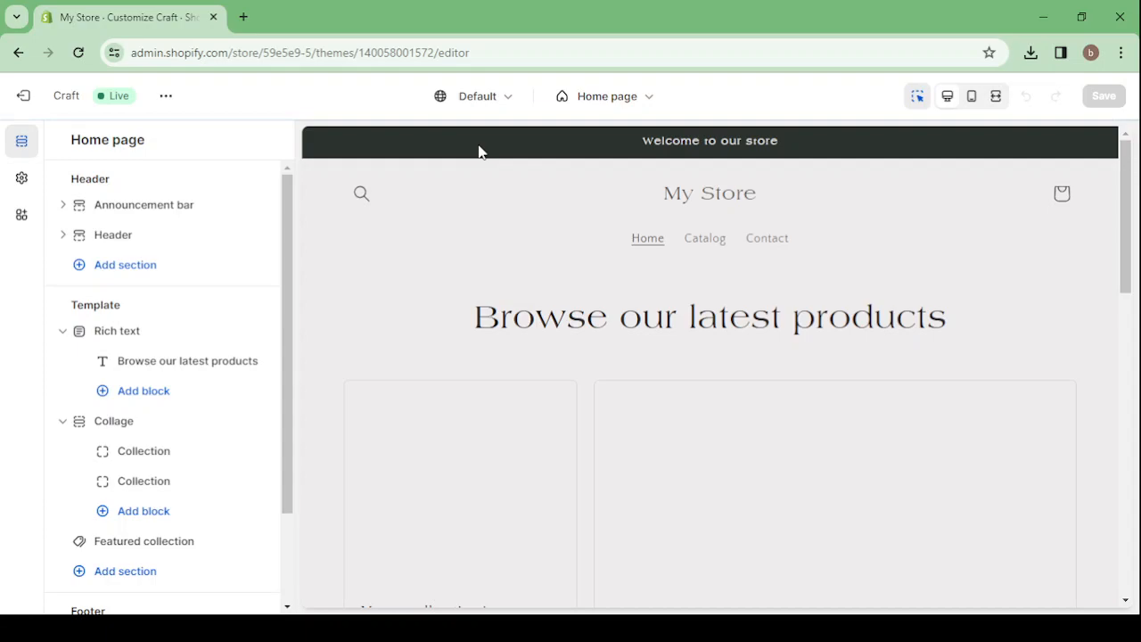
scroll(621, 317, down, 10)
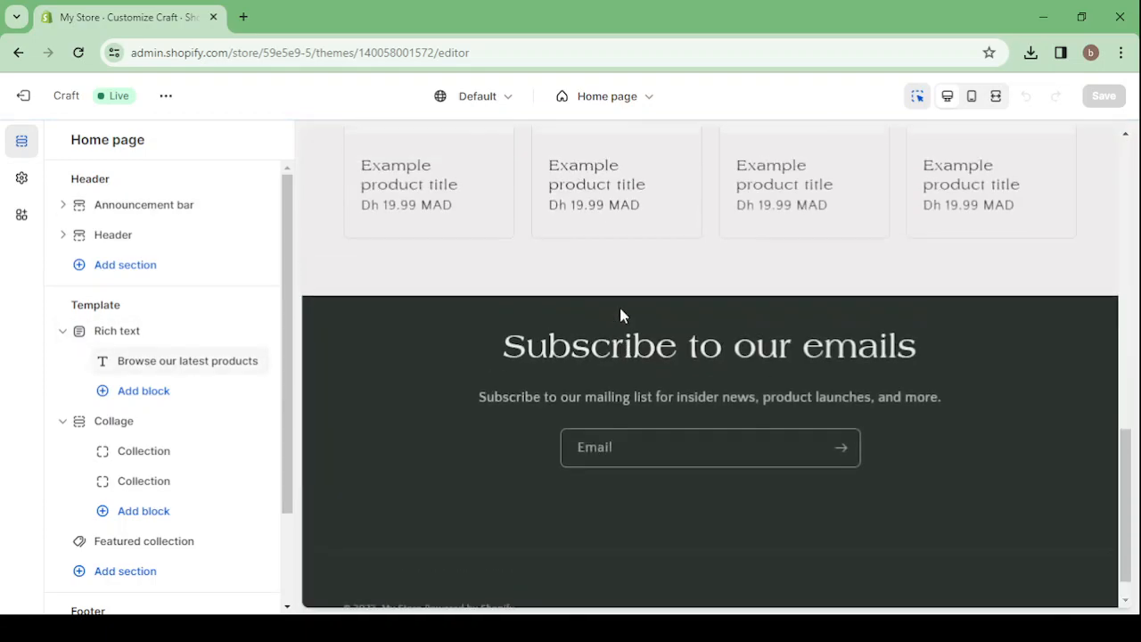
scroll(620, 307, up, 10)
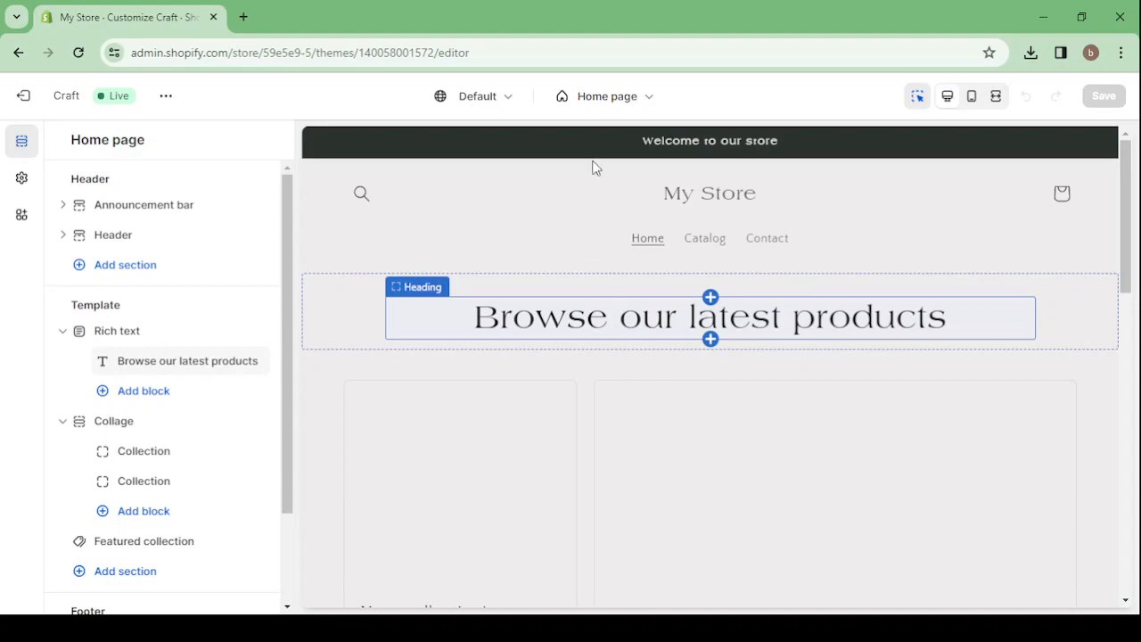
Examine the announcement bar and header settings, and the collection, featured collection, email signup and footer sections of the home page.
click(630, 152)
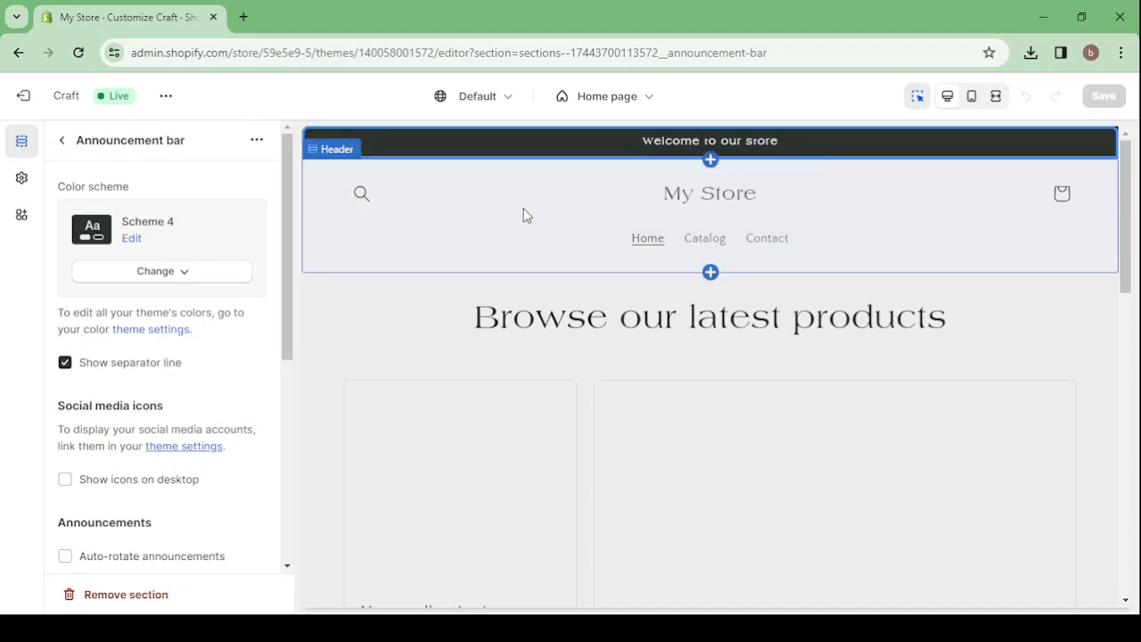
click(530, 220)
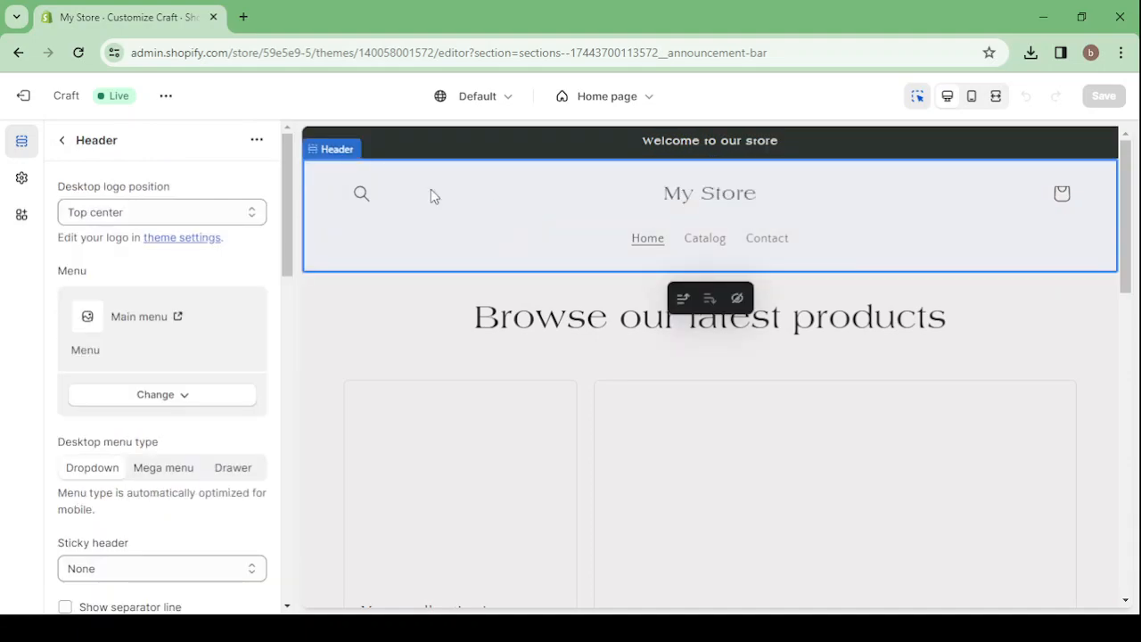
scroll(214, 312, down, 5)
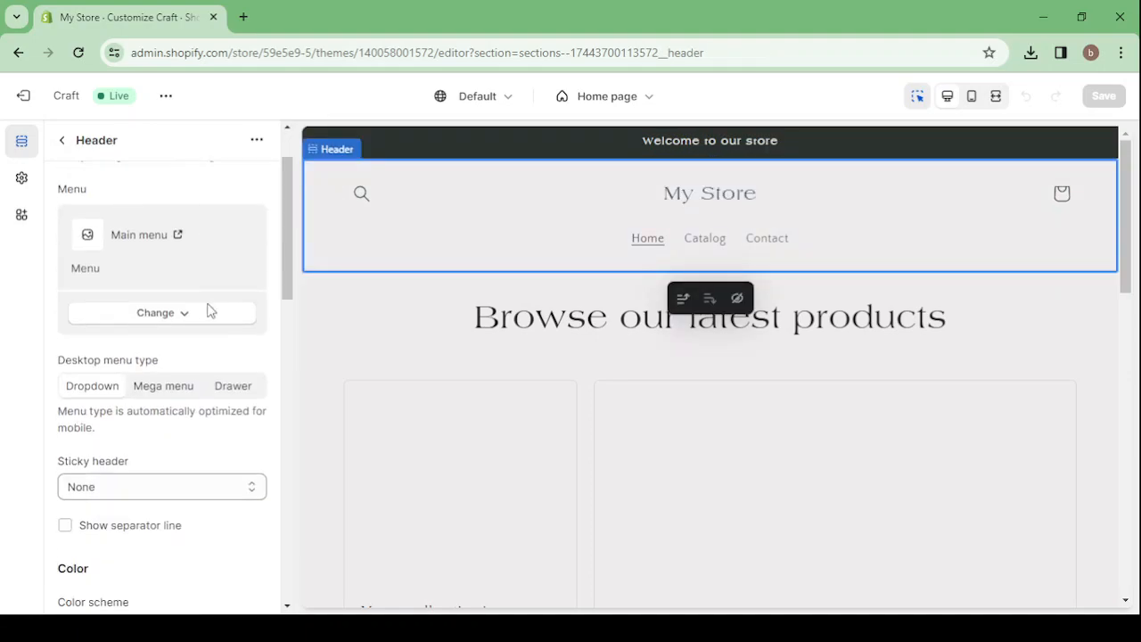
scroll(209, 309, up, 5)
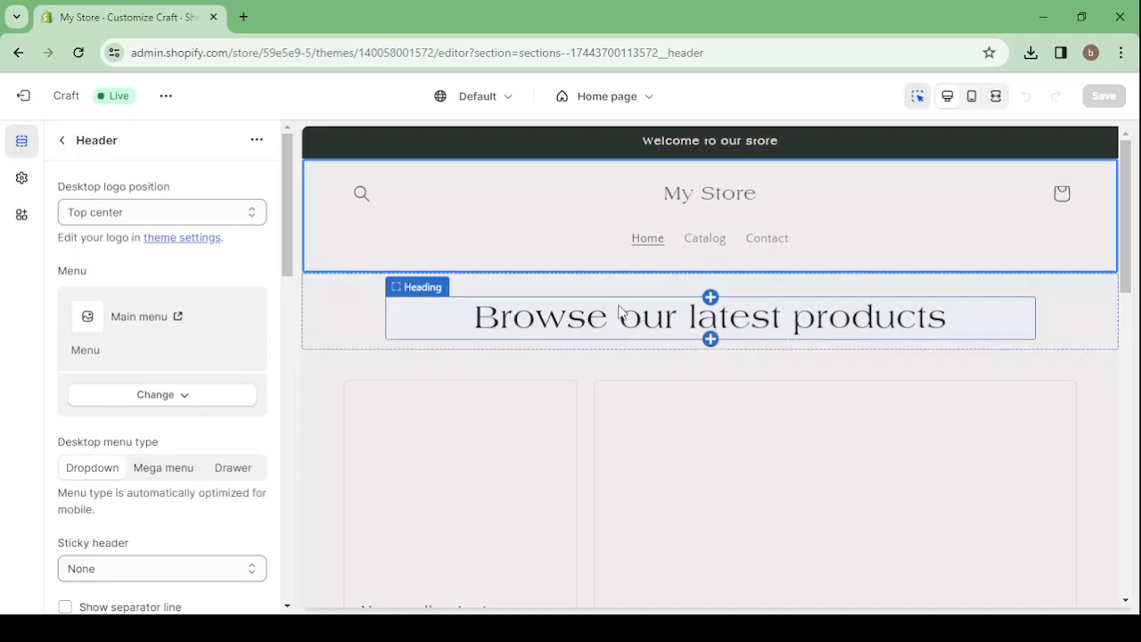
scroll(621, 310, down, 2)
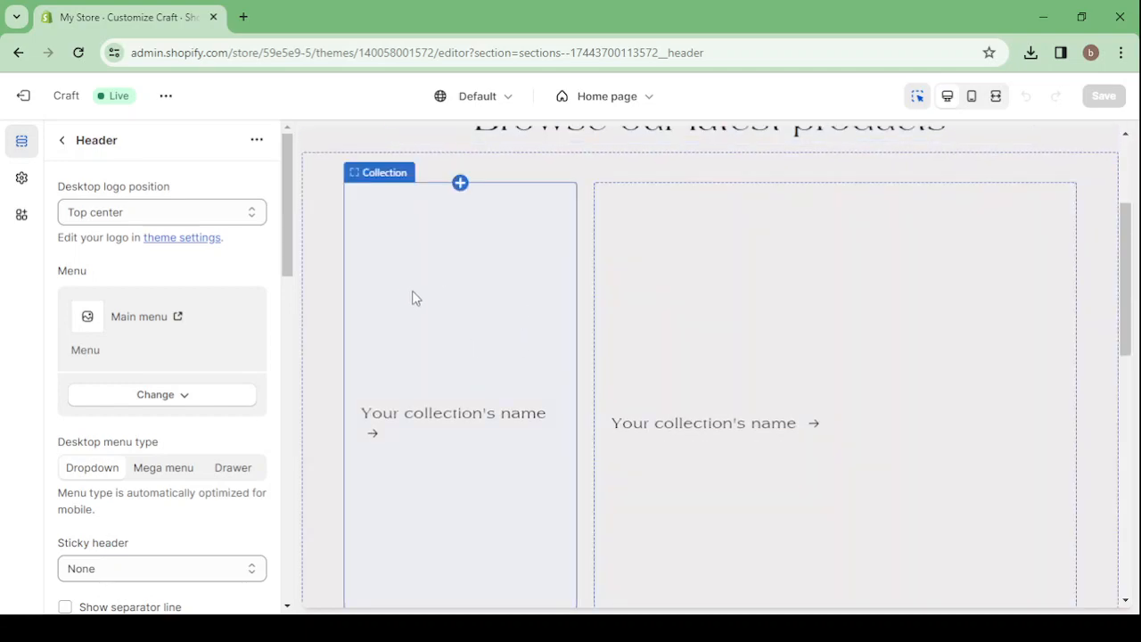
scroll(521, 317, down, 5)
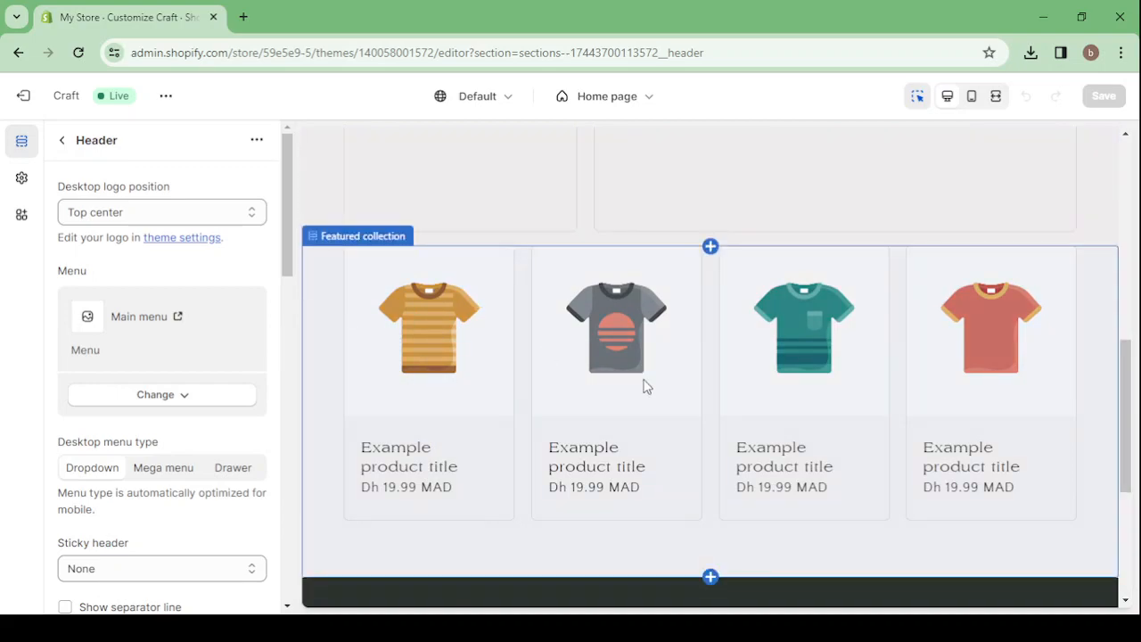
scroll(657, 387, down, 3)
scroll(655, 385, down, 1)
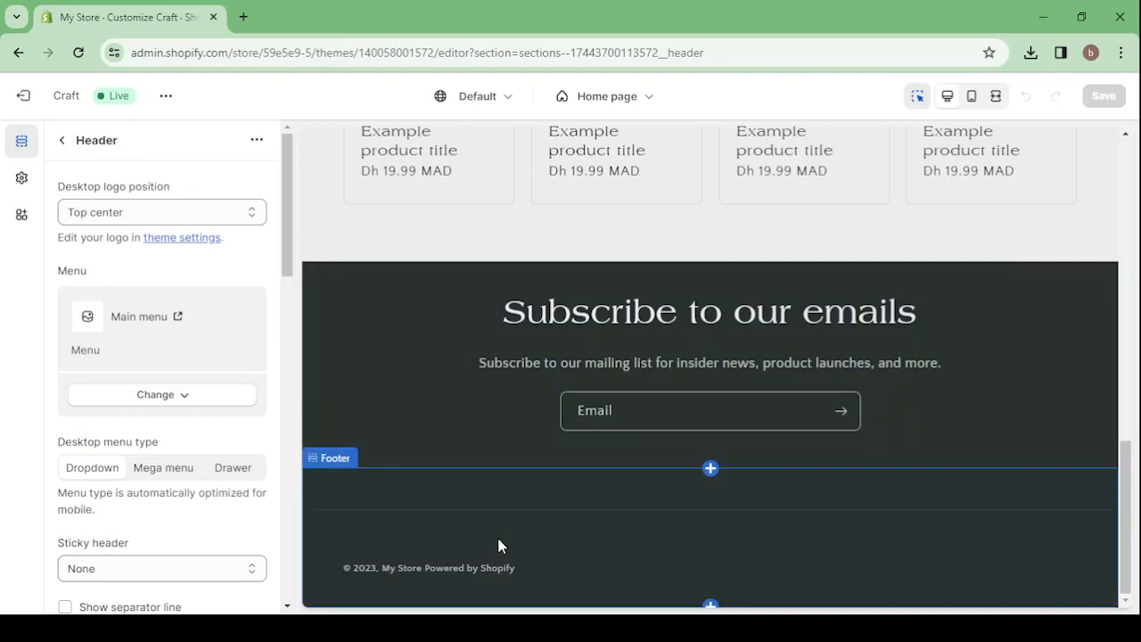
scroll(498, 546, up, 20)
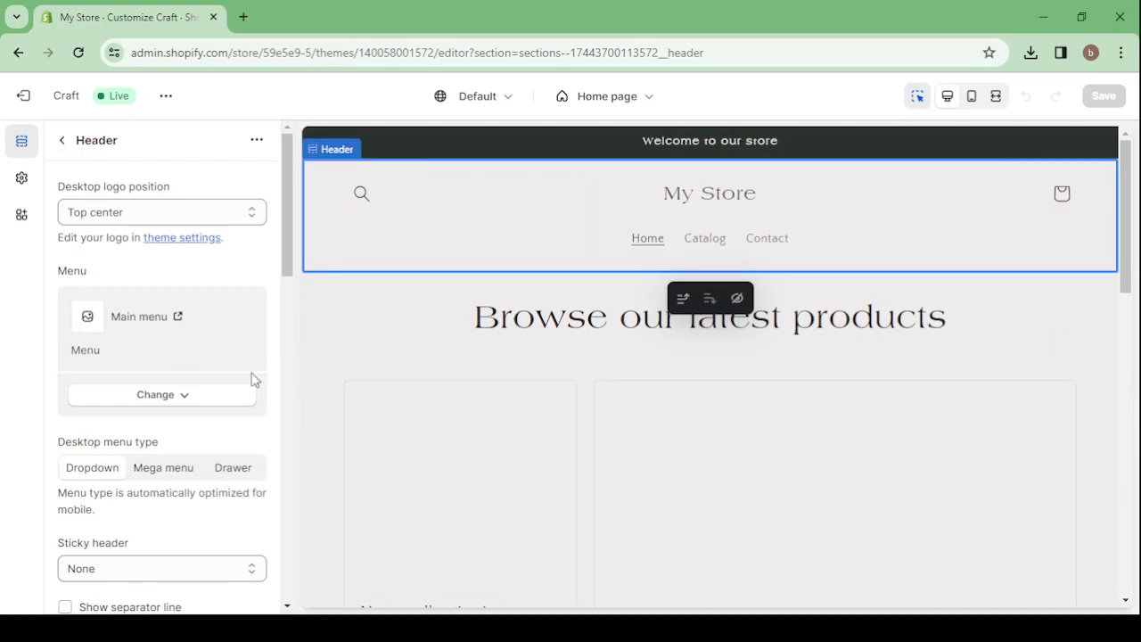
Set the desktop logo width to 90 px in the theme's logo settings.
click(22, 181)
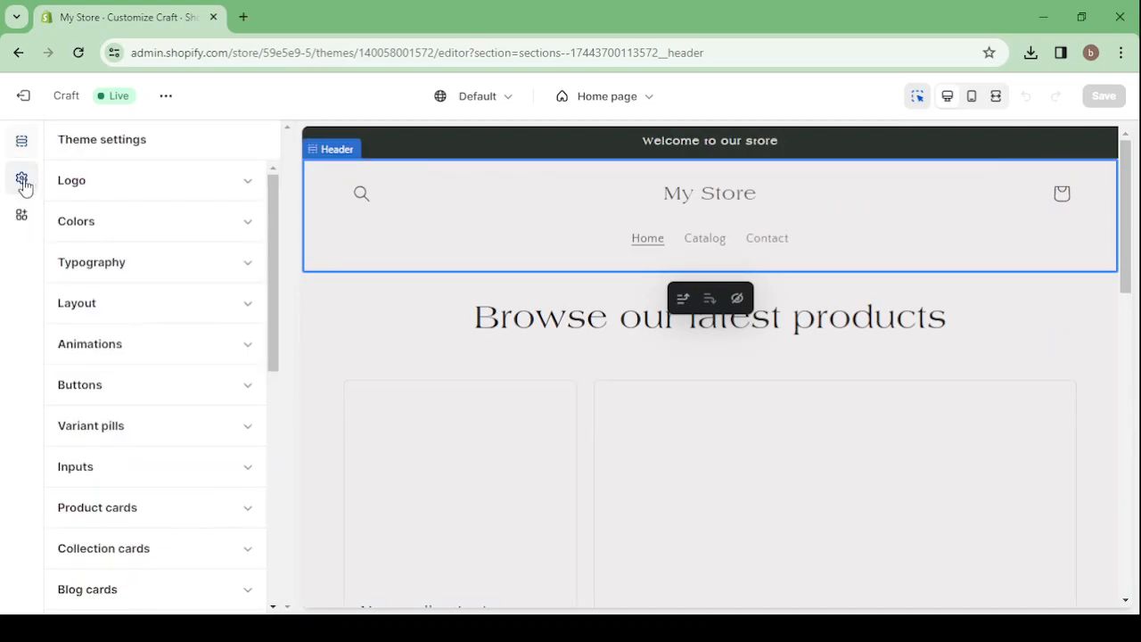
click(208, 197)
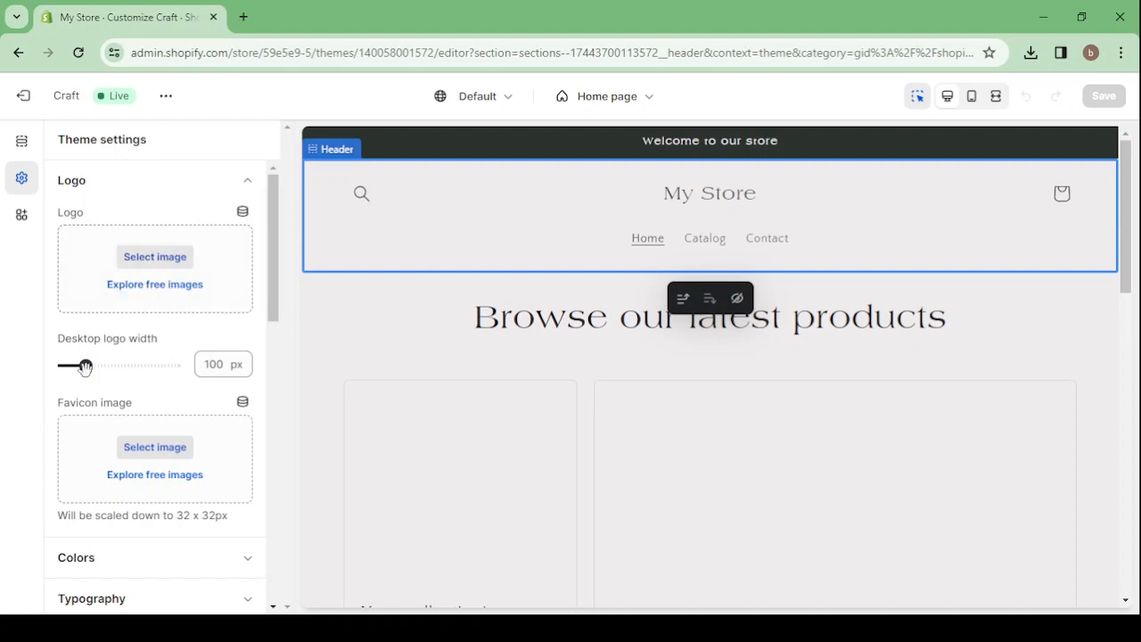
drag(84, 366, 128, 372)
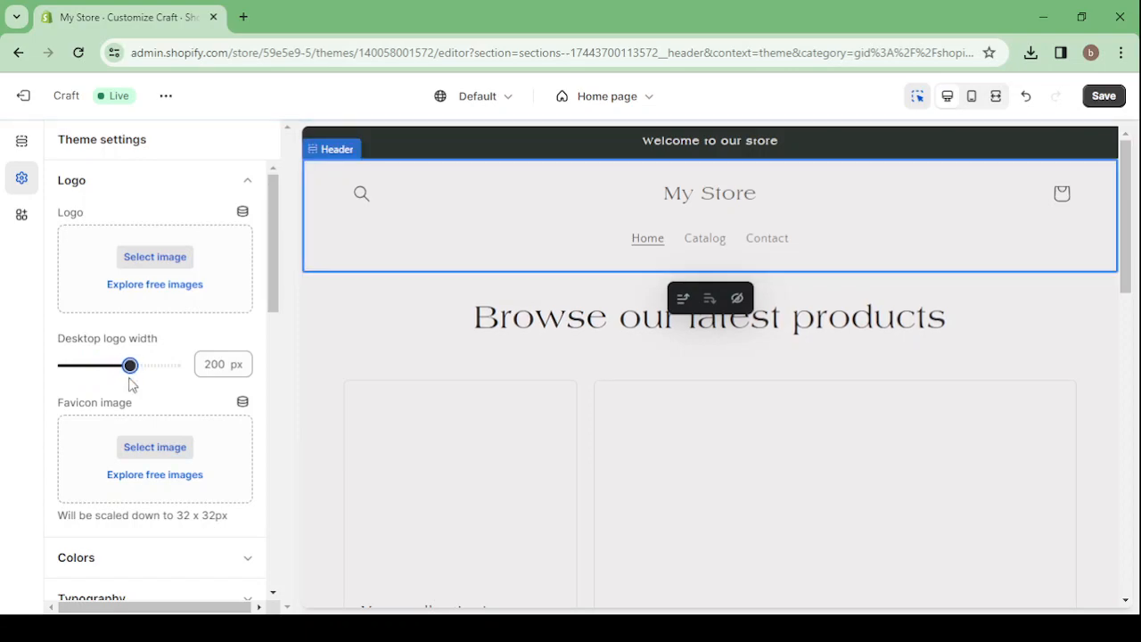
drag(131, 364, 82, 366)
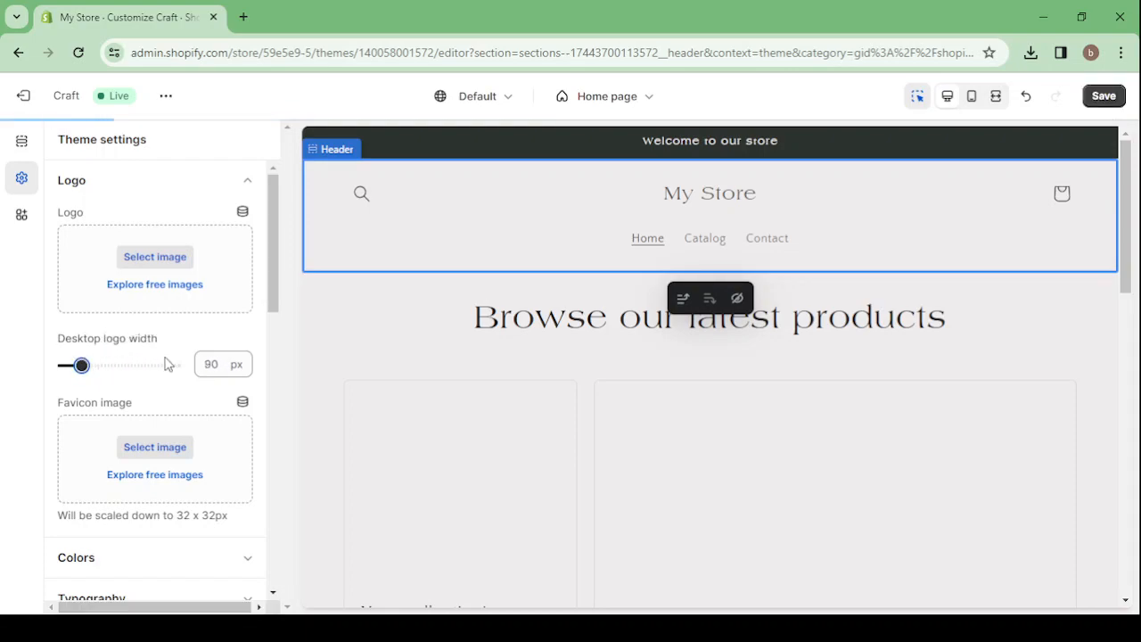
Look over the theme settings categories and collapse the logo settings.
scroll(166, 363, down, 2)
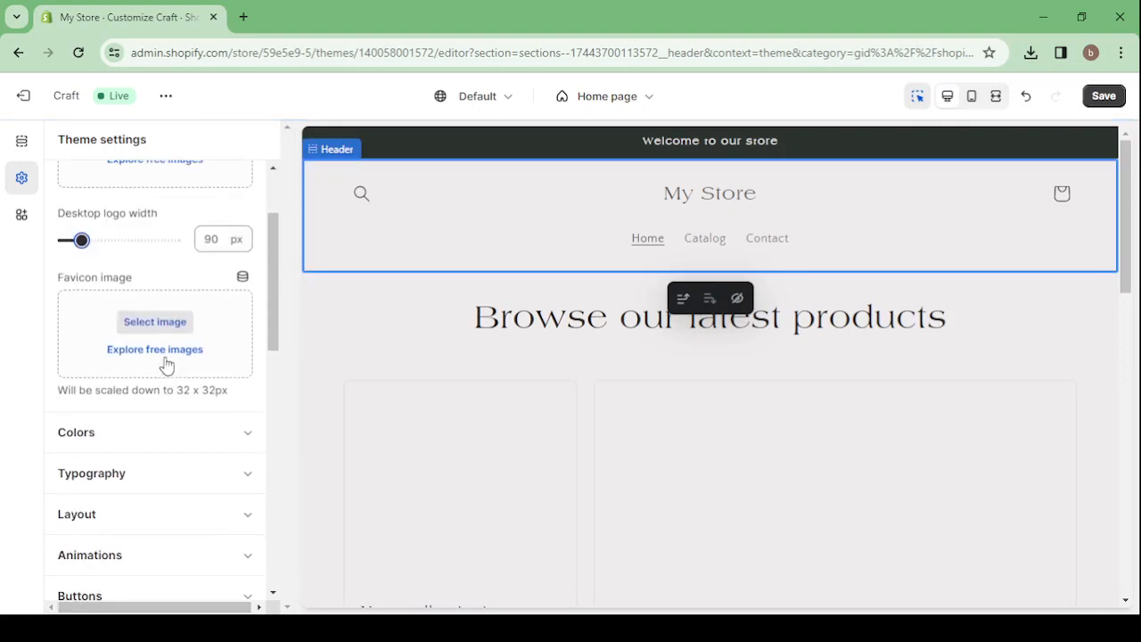
scroll(164, 364, down, 2)
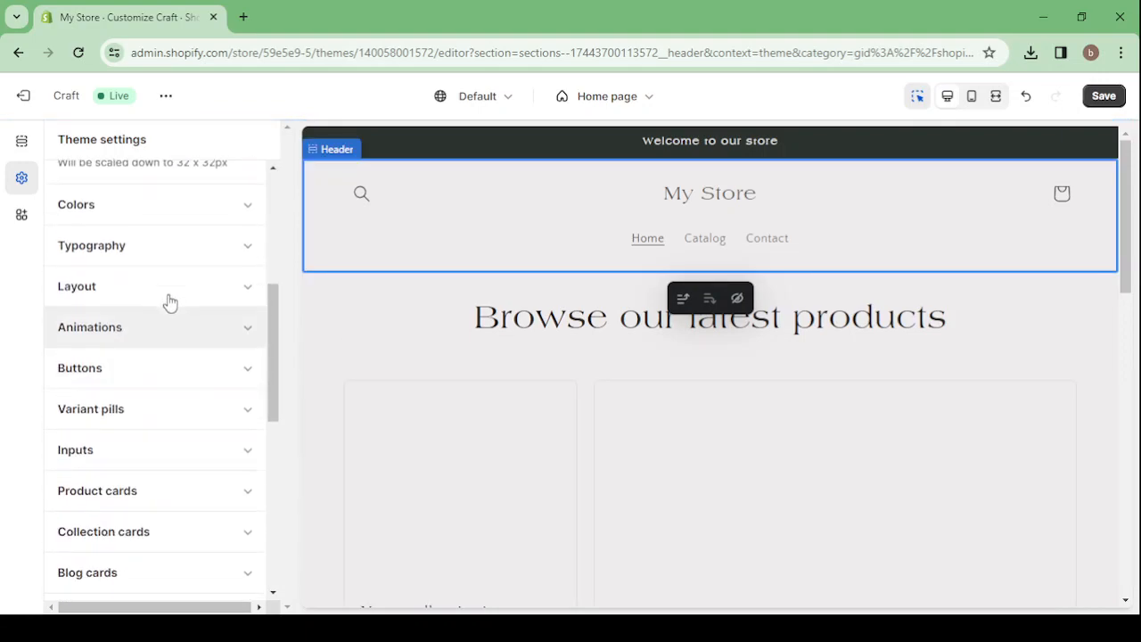
scroll(169, 303, up, 4)
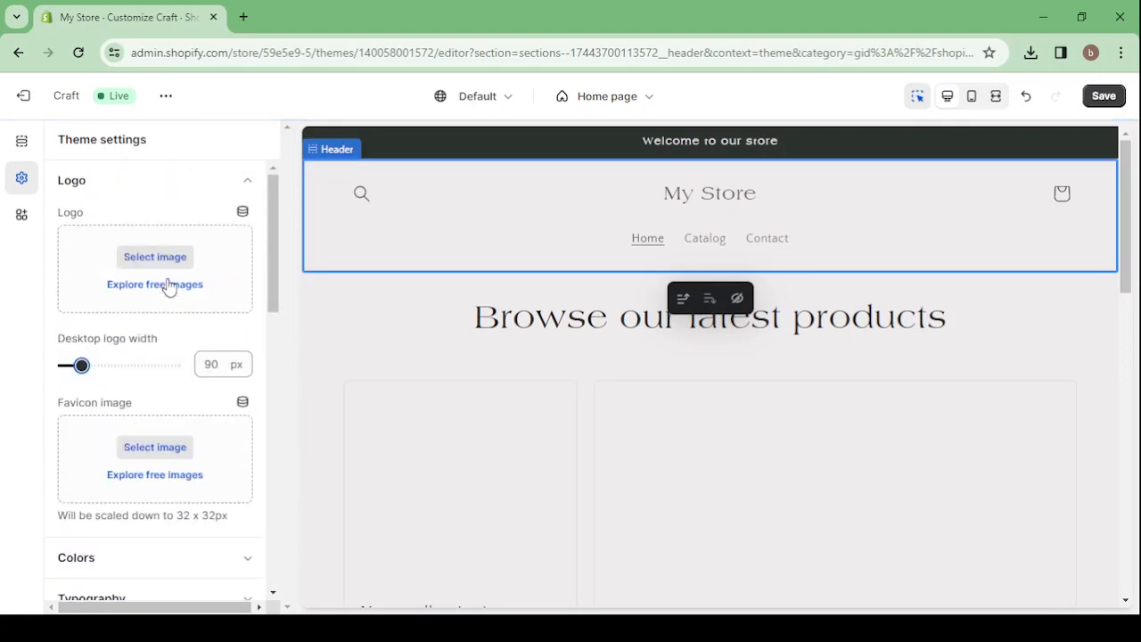
click(250, 185)
scroll(249, 185, down, 1)
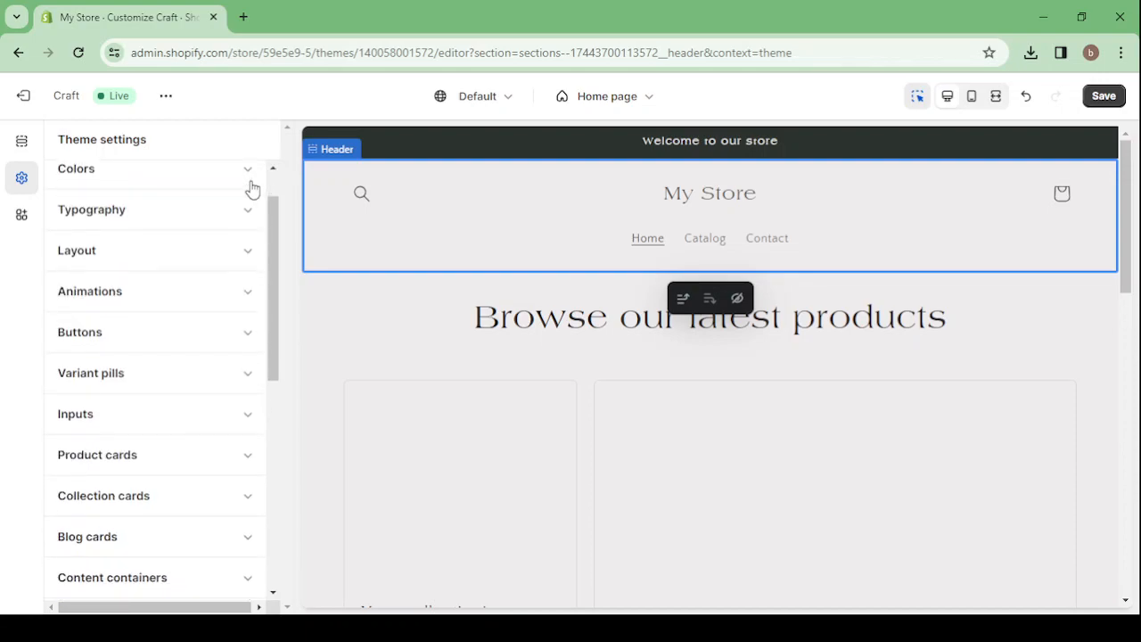
Examine the theme's color schemes, viewing the individual colors of Scheme 3, and return to the scheme overview.
click(190, 176)
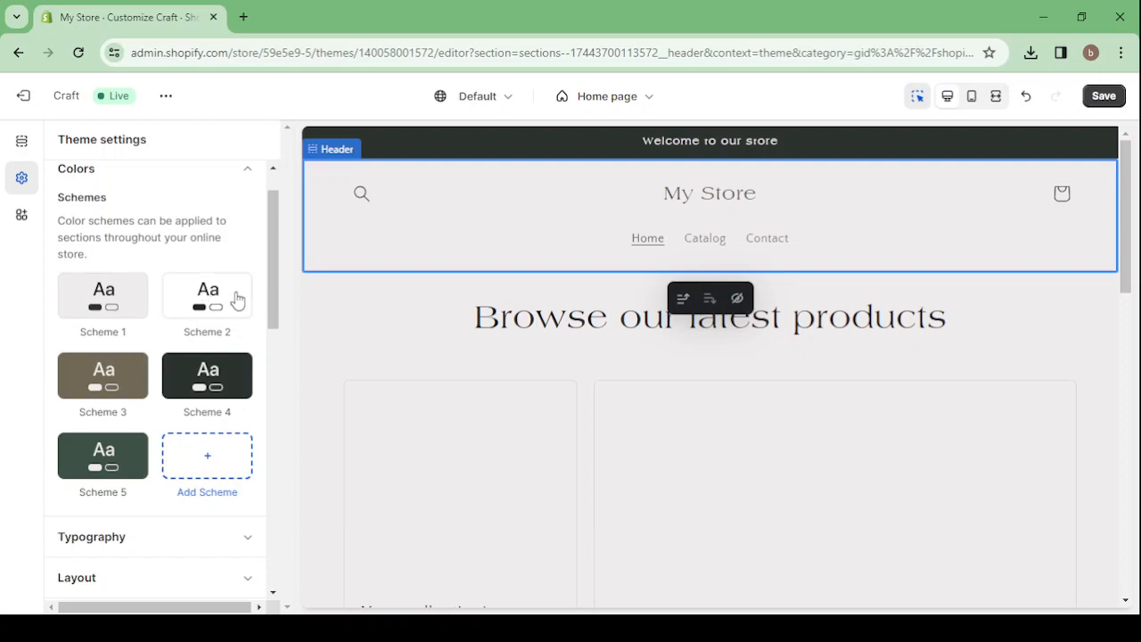
click(102, 389)
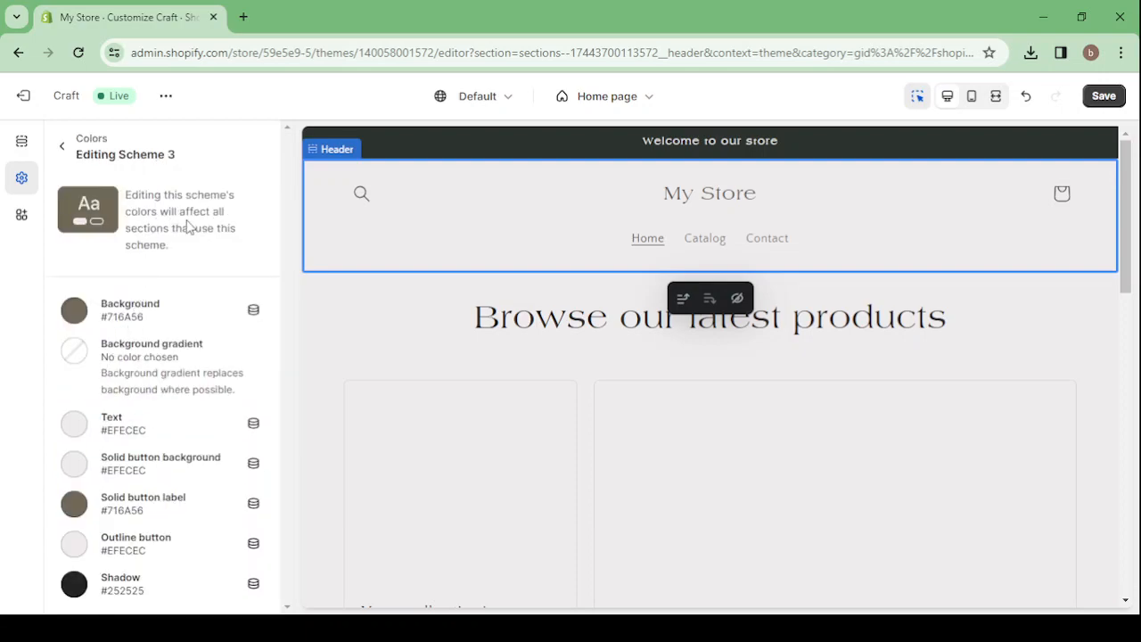
click(59, 152)
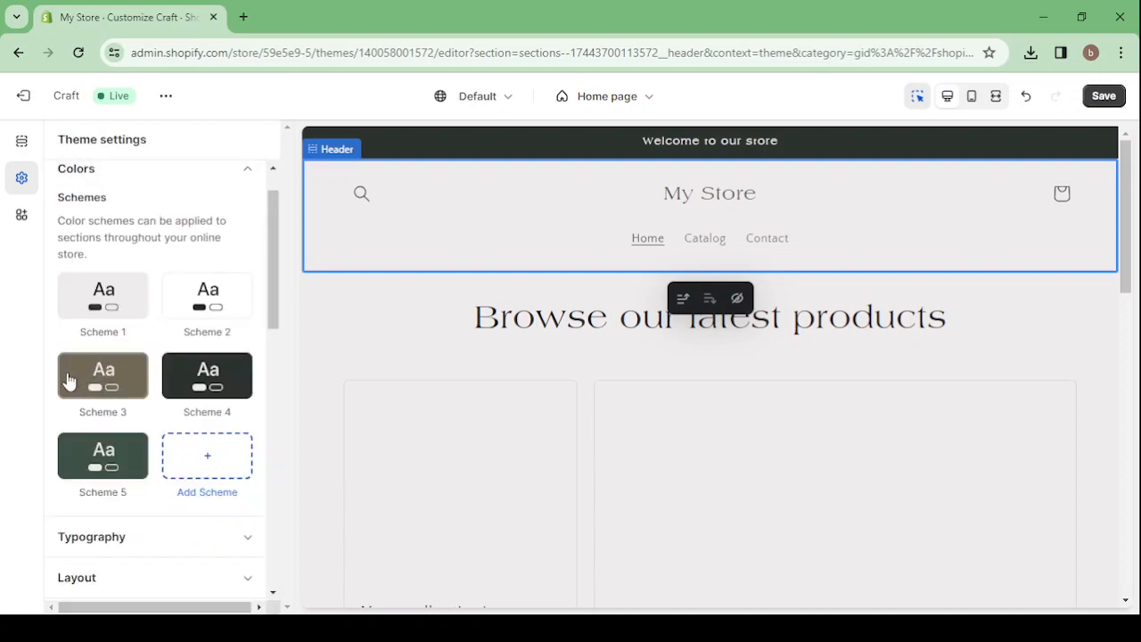
click(102, 374)
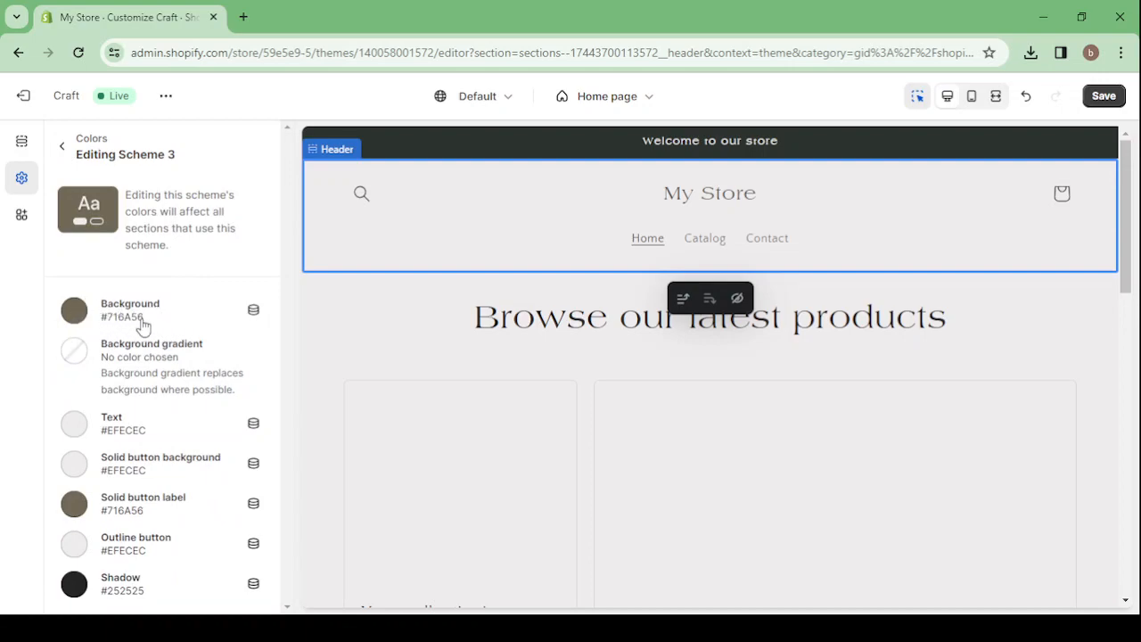
click(143, 327)
click(168, 316)
click(61, 146)
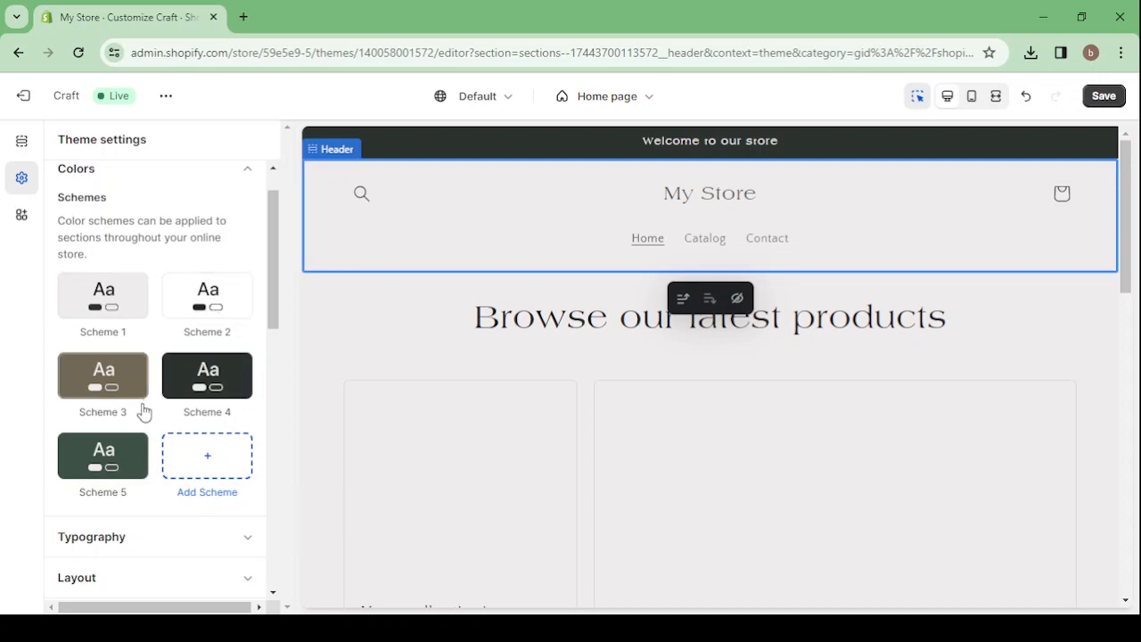
Browse the fonts available for body text in the typography settings and leave the font selection without choosing one.
scroll(141, 411, down, 1)
scroll(141, 411, down, 3)
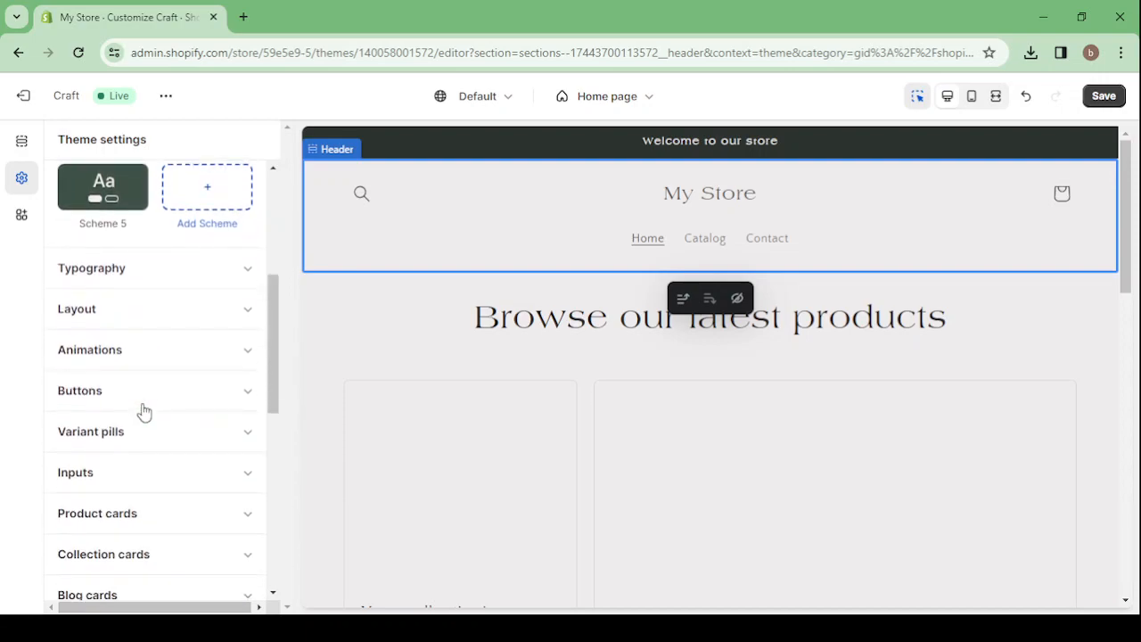
click(187, 277)
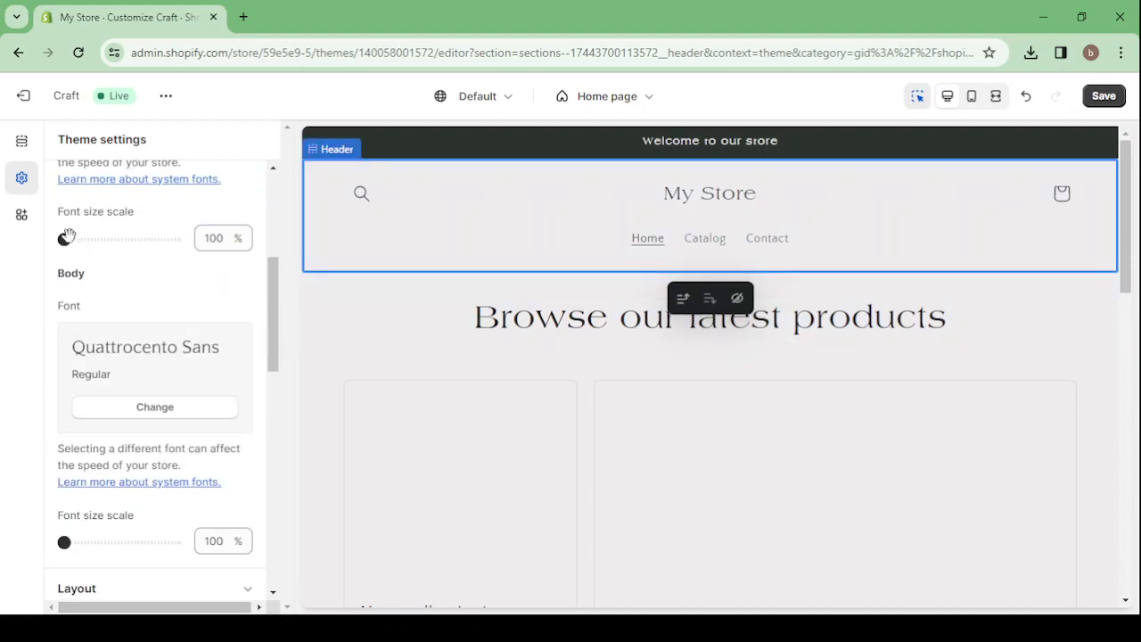
scroll(151, 274, down, 1)
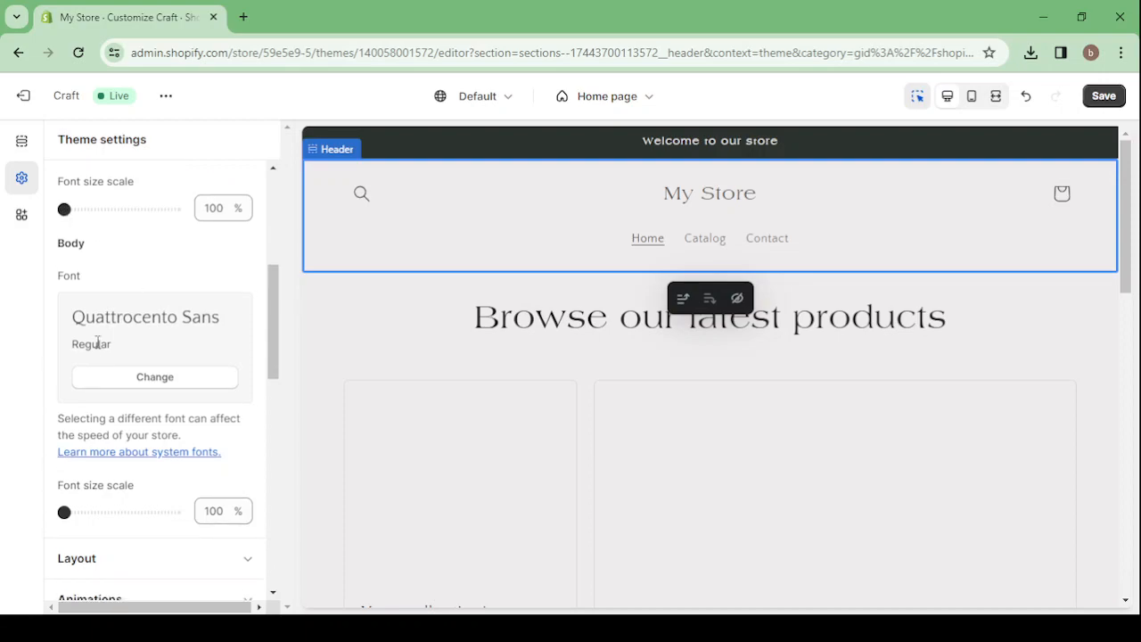
click(189, 378)
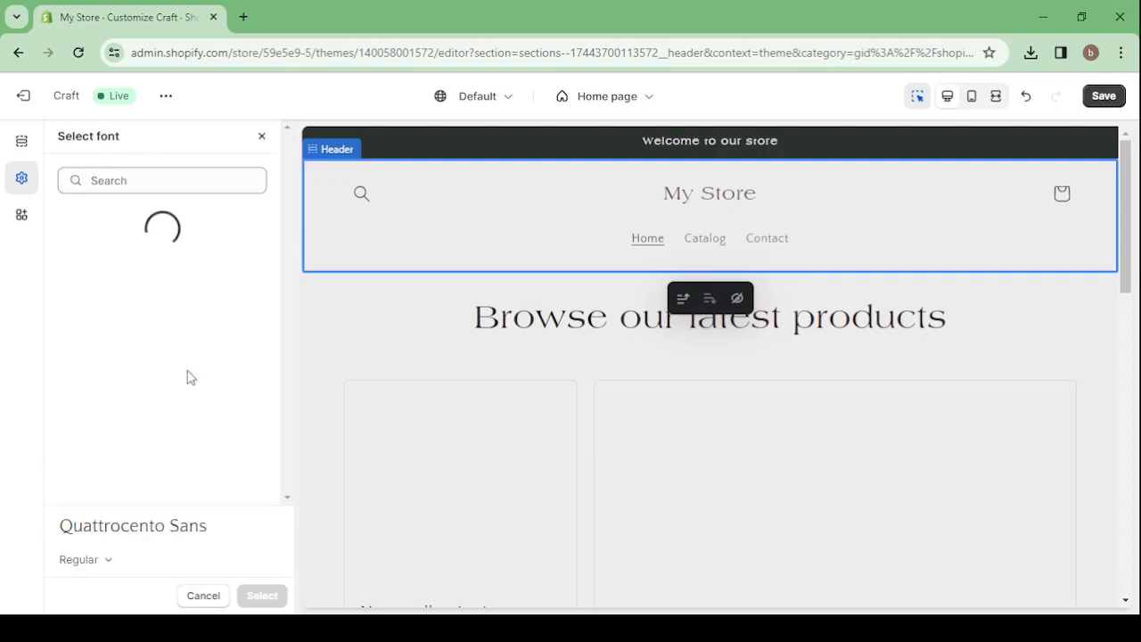
scroll(160, 415, down, 4)
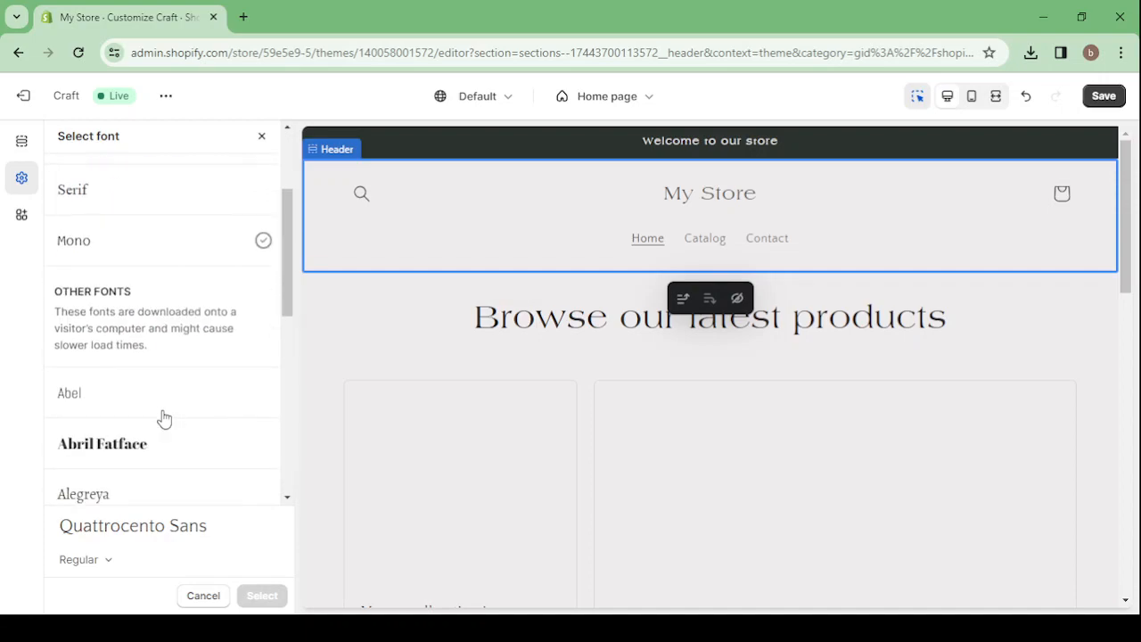
scroll(161, 415, up, 4)
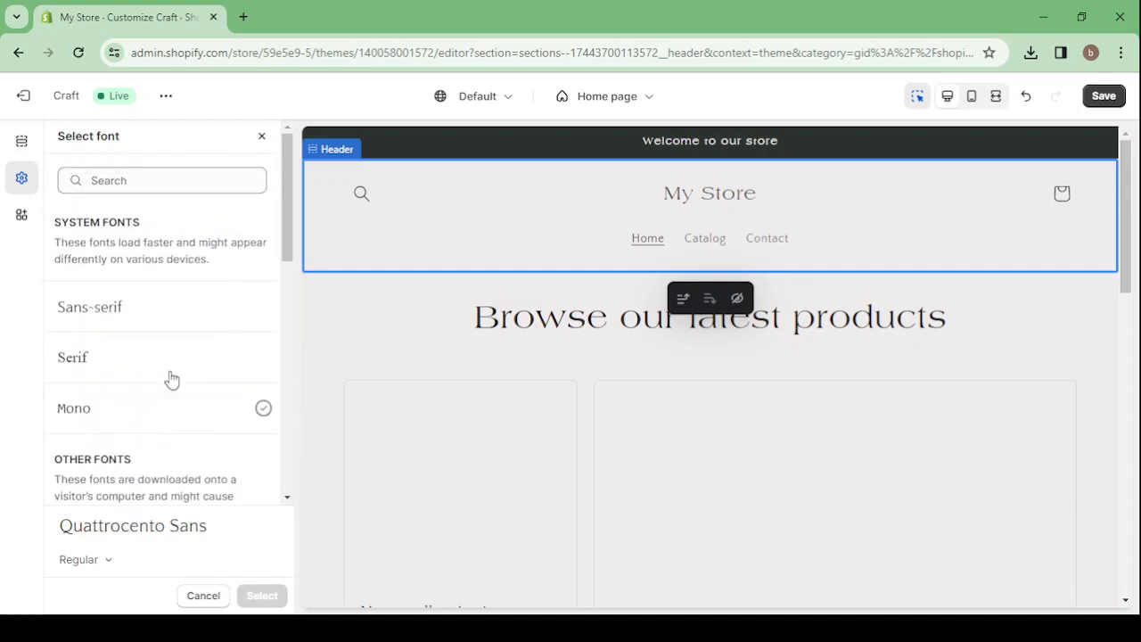
click(259, 137)
Review the heading and body font settings and collapse the typography category.
scroll(167, 425, down, 2)
scroll(167, 425, up, 3)
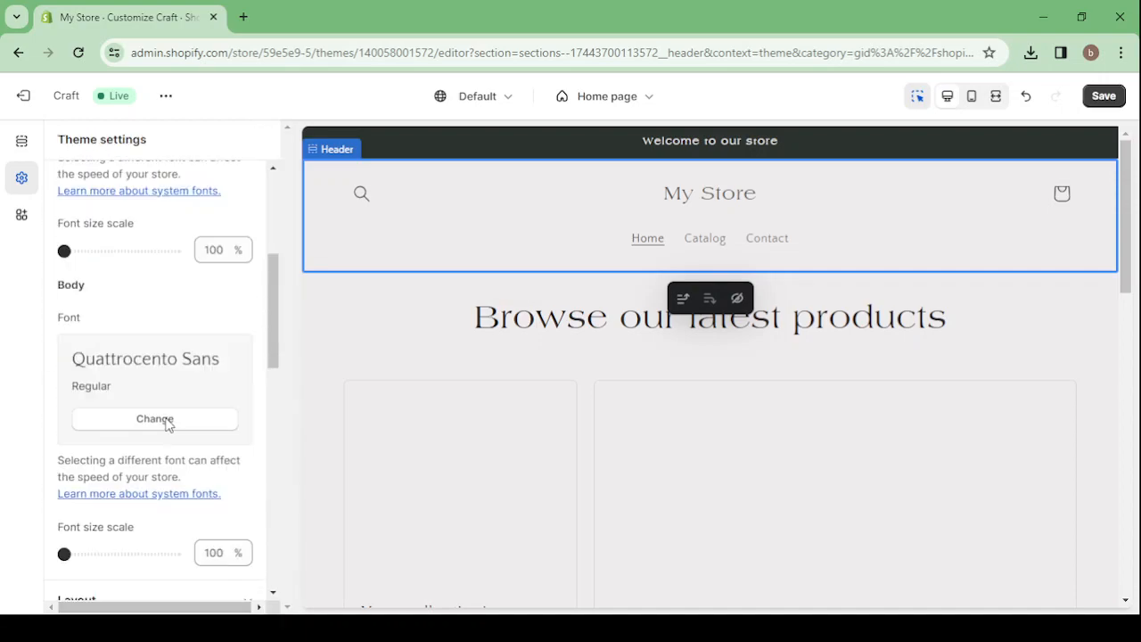
scroll(192, 266, up, 1)
scroll(234, 308, up, 1)
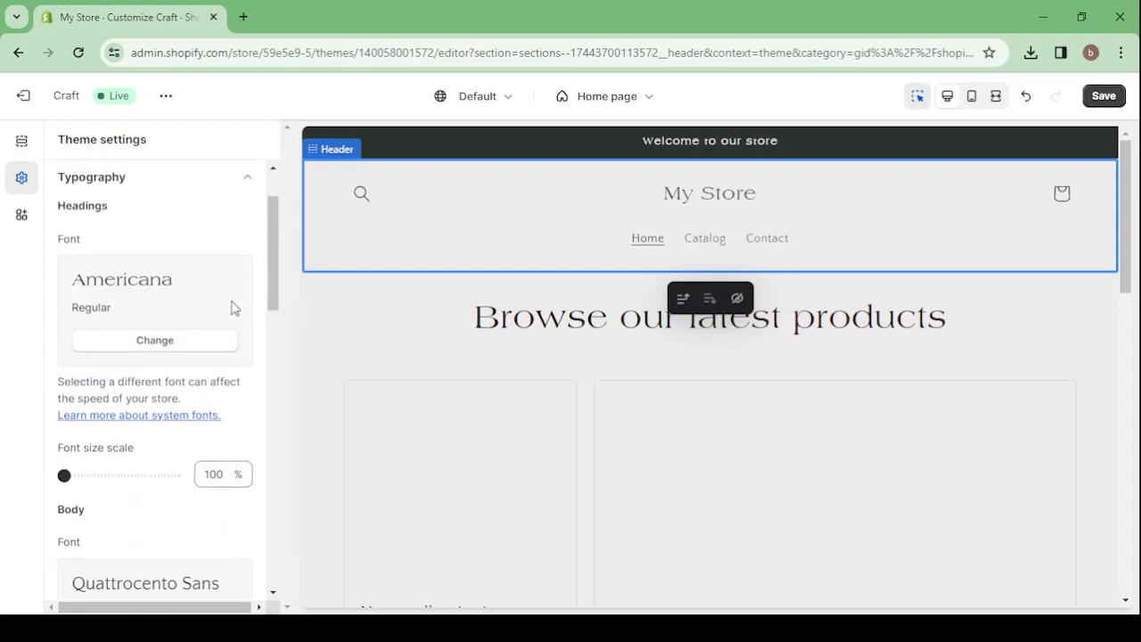
click(247, 179)
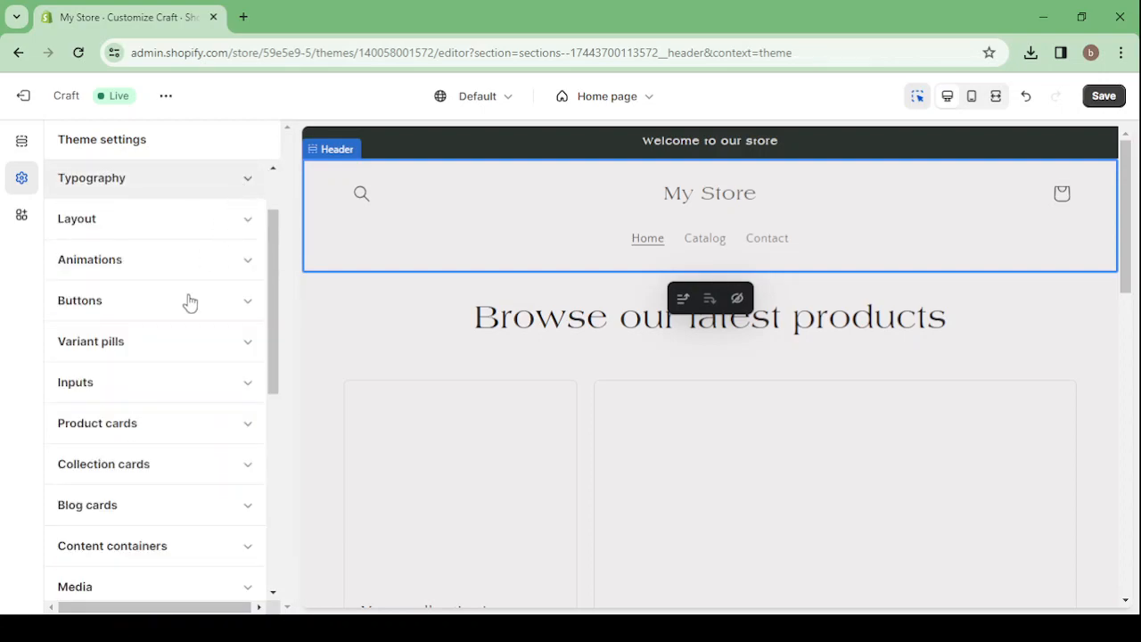
View the page width, section spacing and grid spacing in the layout settings and collapse that category.
scroll(176, 349, down, 1)
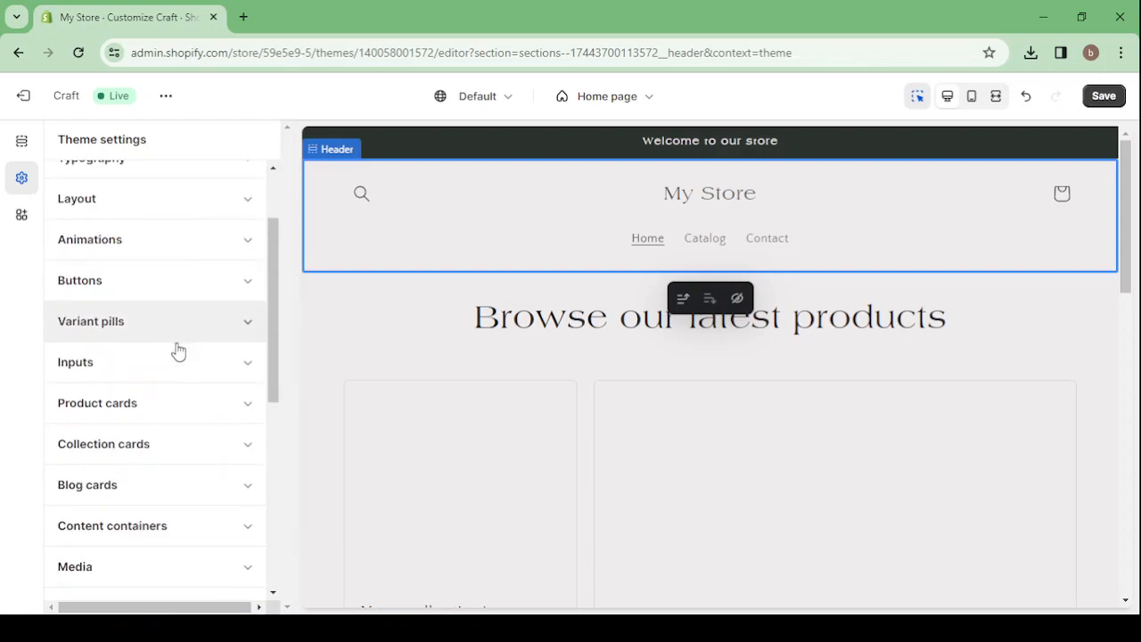
click(164, 222)
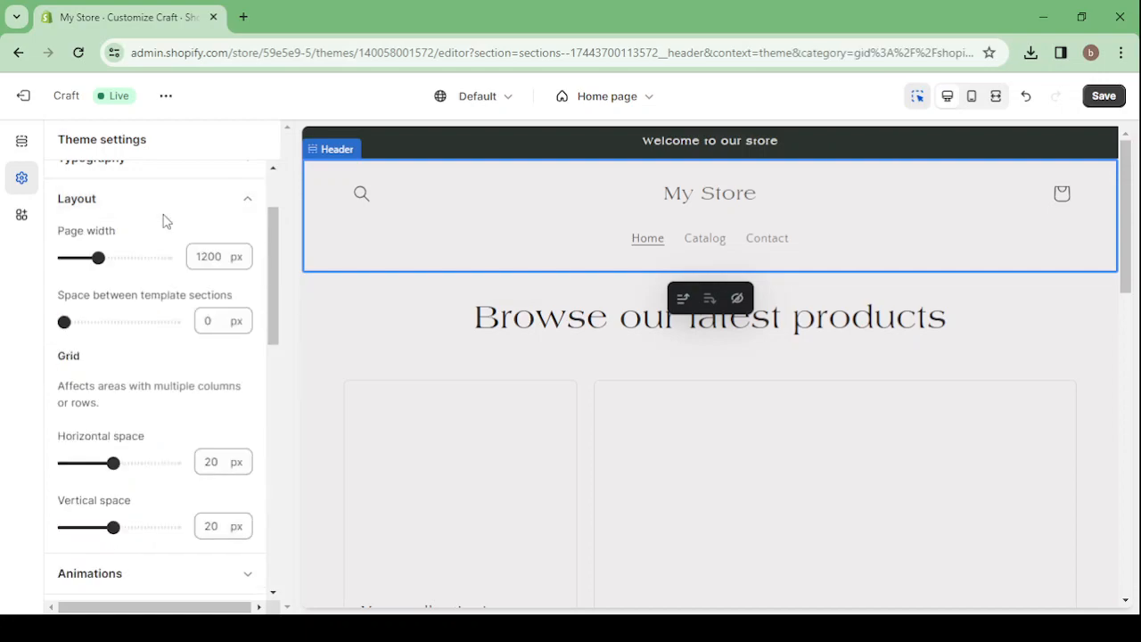
click(241, 210)
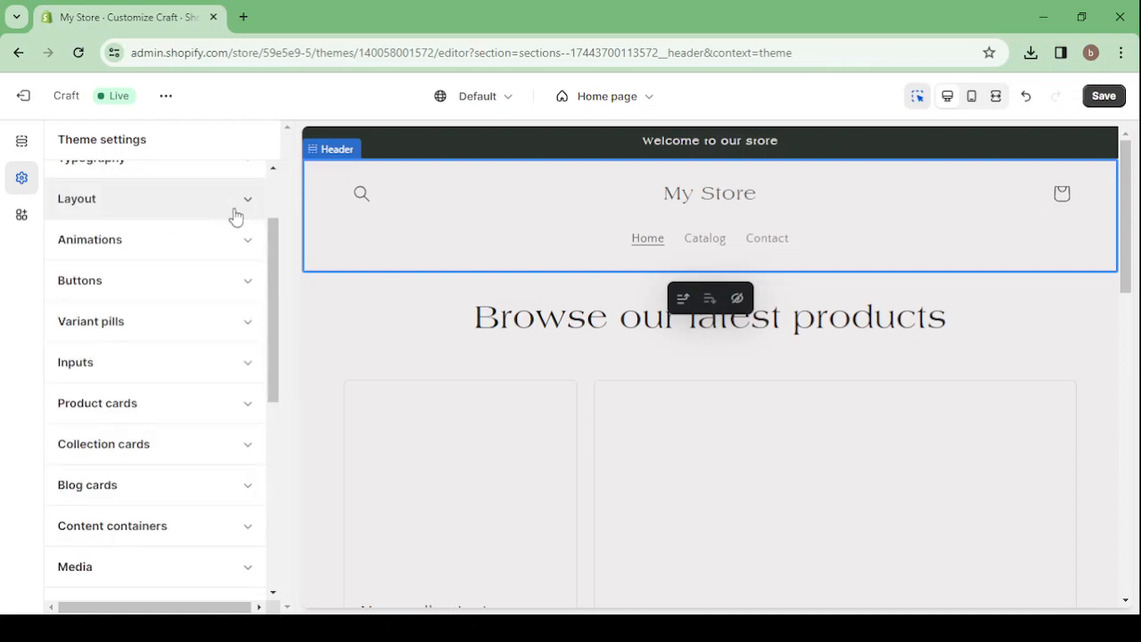
Examine the border and shadow settings for the theme's buttons.
click(173, 297)
scroll(173, 297, down, 2)
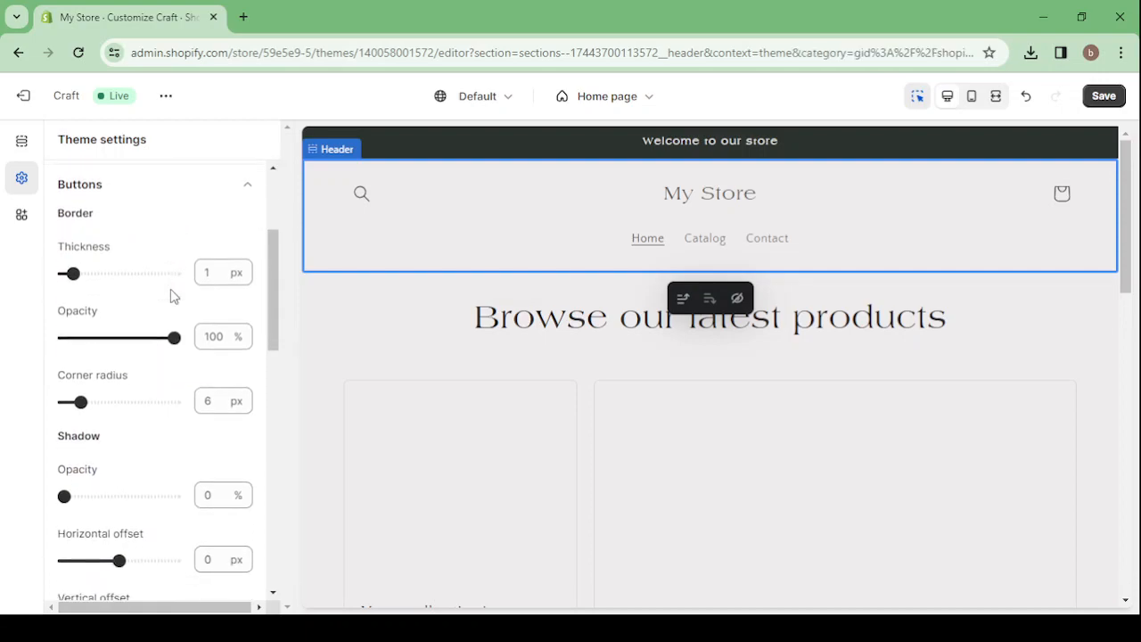
scroll(174, 296, down, 4)
scroll(174, 297, up, 1)
scroll(174, 297, up, 3)
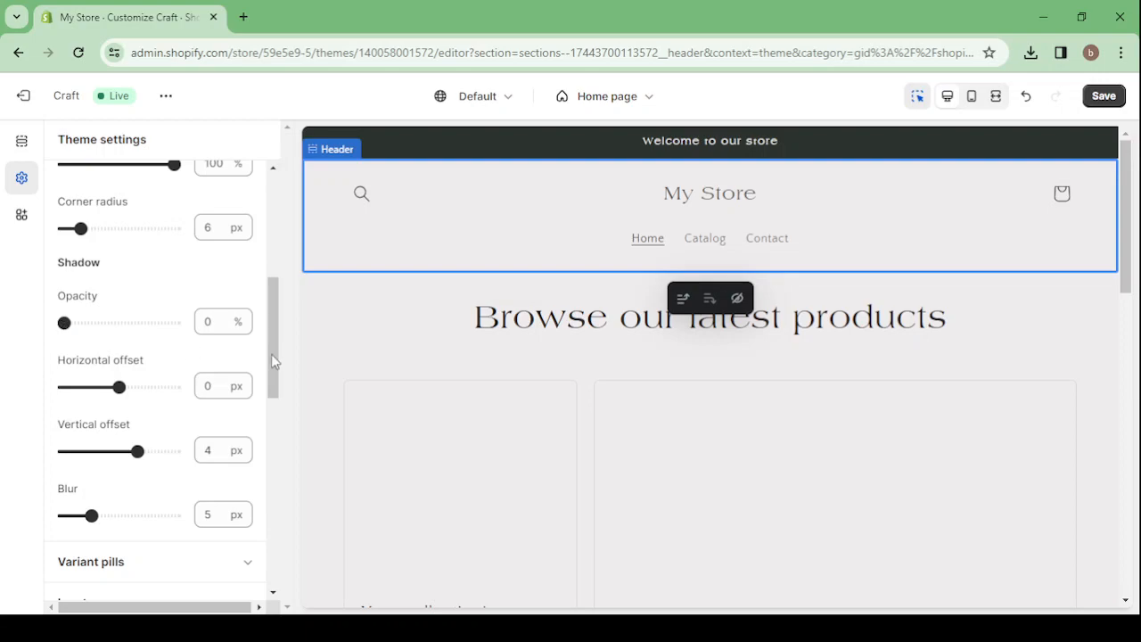
Raise the button shadow opacity slightly, with the home page's email signup section in the preview.
scroll(637, 469, down, 7)
scroll(637, 469, down, 4)
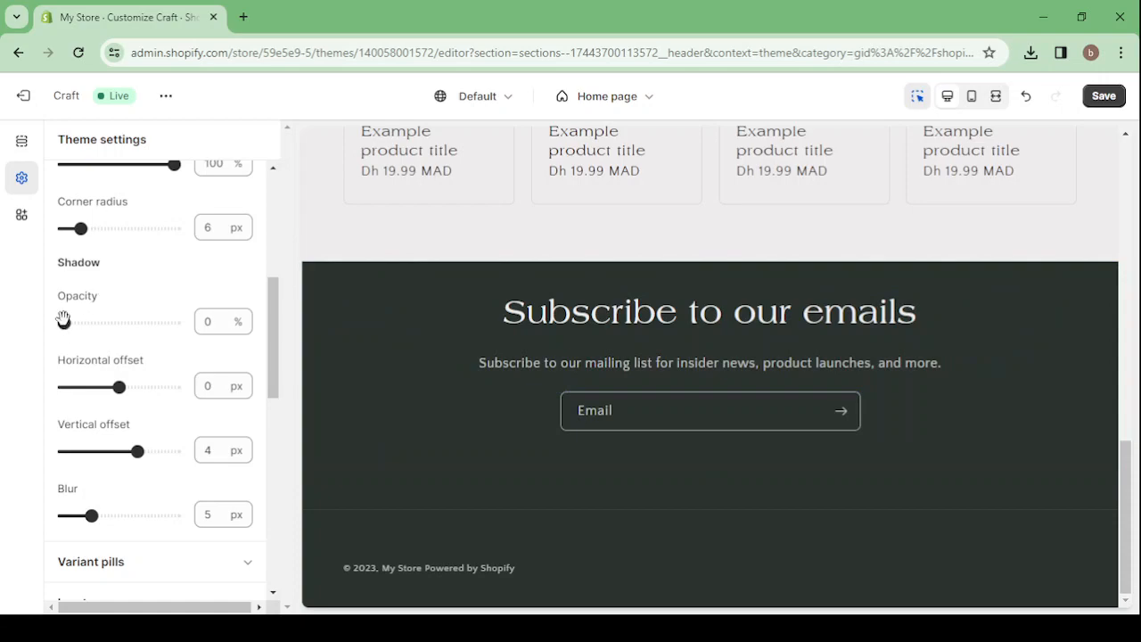
drag(64, 322, 80, 324)
scroll(152, 297, down, 7)
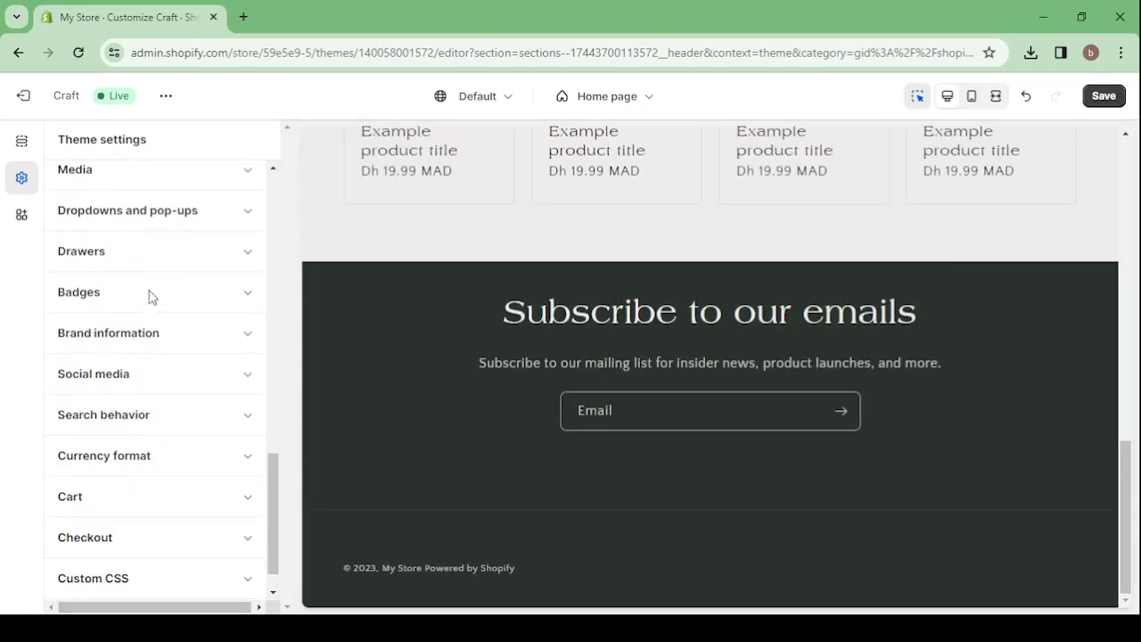